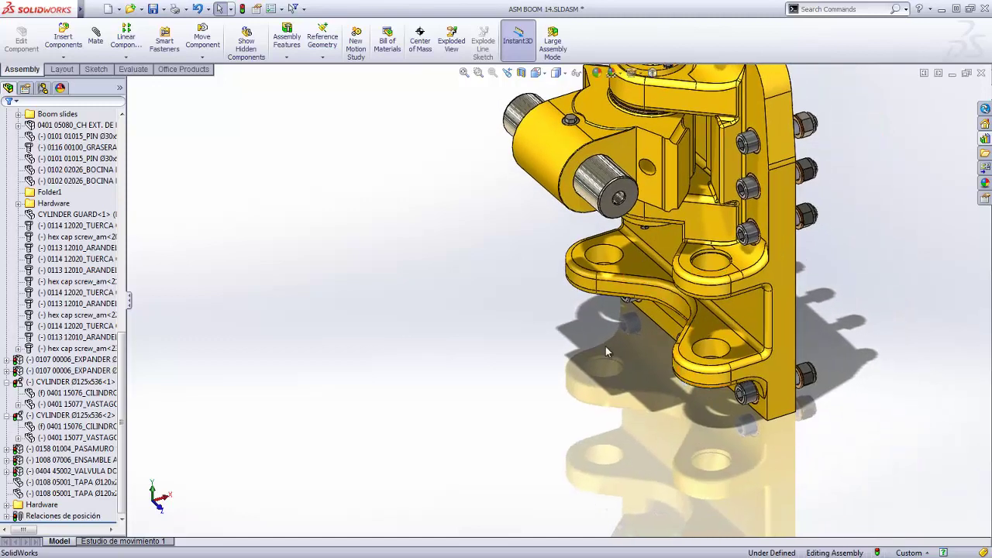
# Create a new blank part document, Part1.
pyautogui.click(109, 10)
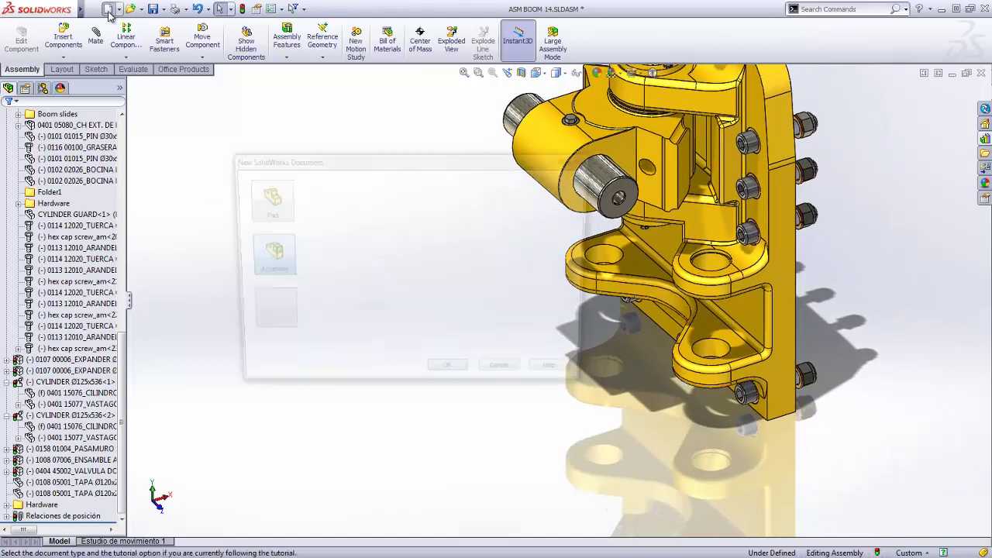
pyautogui.doubleClick(260, 205)
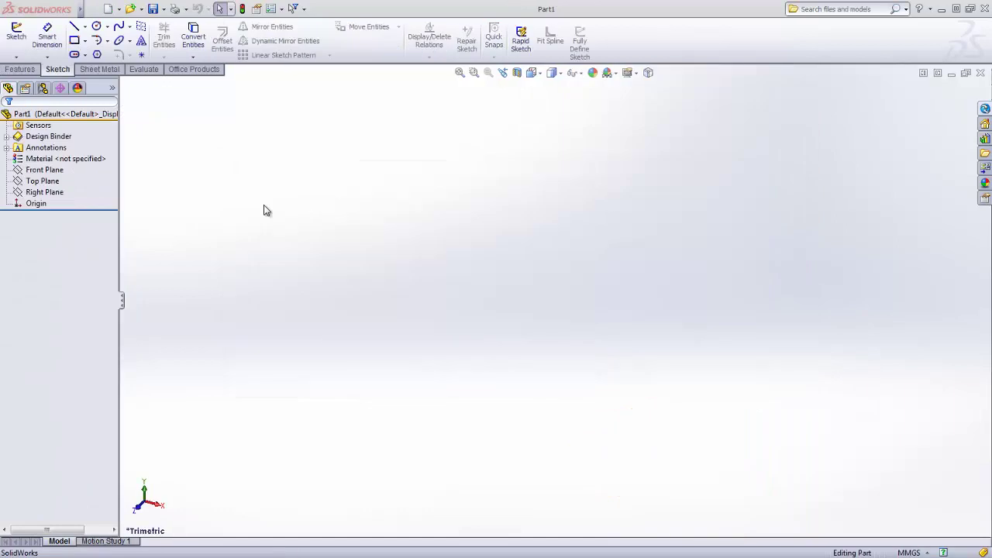
# On the Top Plane, draw concentric Ø120 and Ø65 circles centred on the origin.
pyautogui.click(51, 185)
pyautogui.click(75, 163)
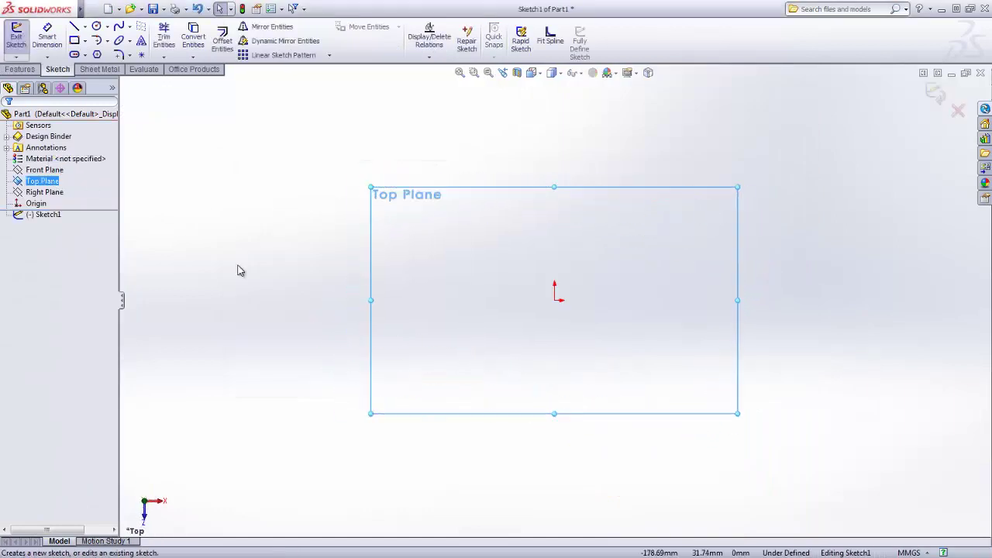
pyautogui.moveTo(297, 275)
pyautogui.mouseDown(button='right')
pyautogui.moveTo(307, 259)
pyautogui.moveTo(274, 270)
pyautogui.moveTo(303, 294)
pyautogui.moveTo(343, 277)
pyautogui.moveTo(373, 282)
pyautogui.mouseUp(button='right')
pyautogui.click(555, 300)
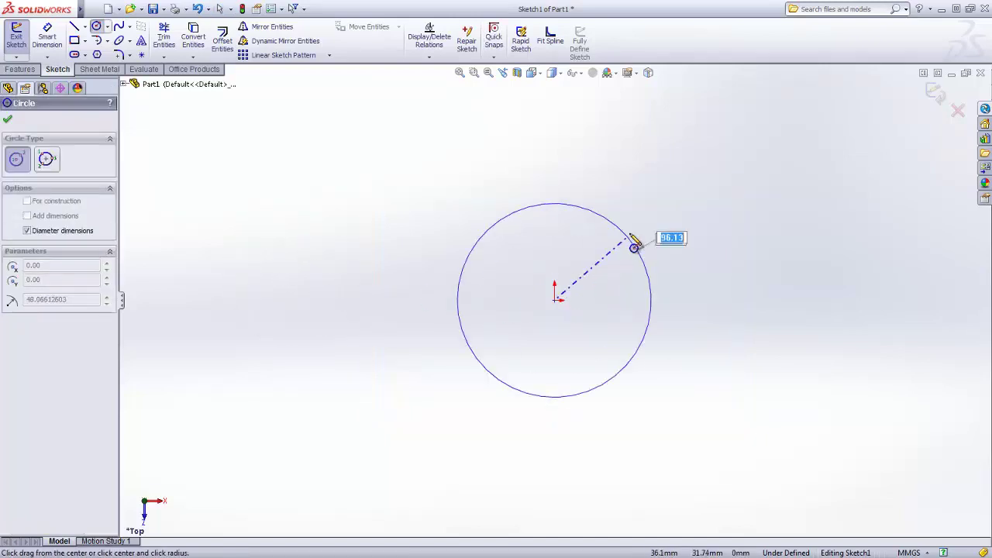
pyautogui.press('Return')
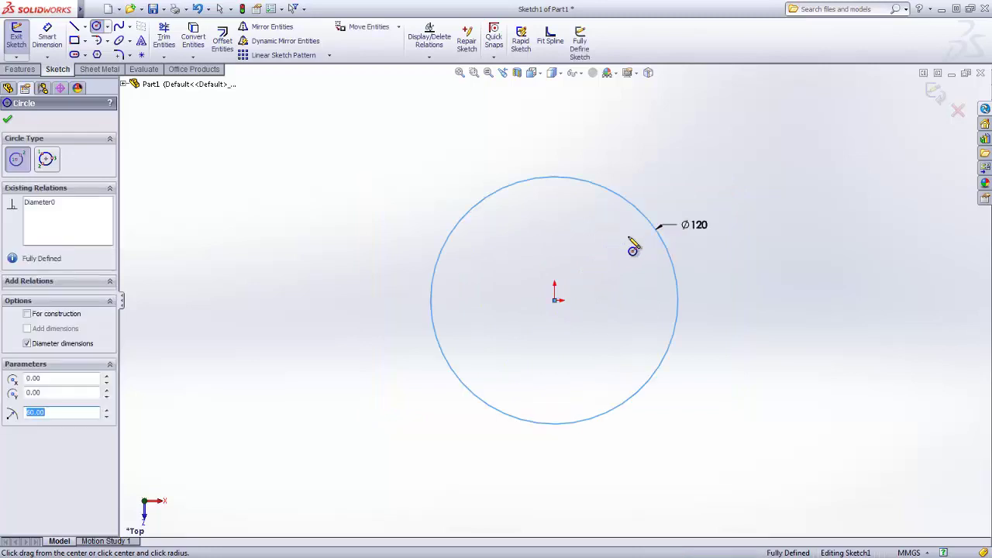
pyautogui.click(554, 300)
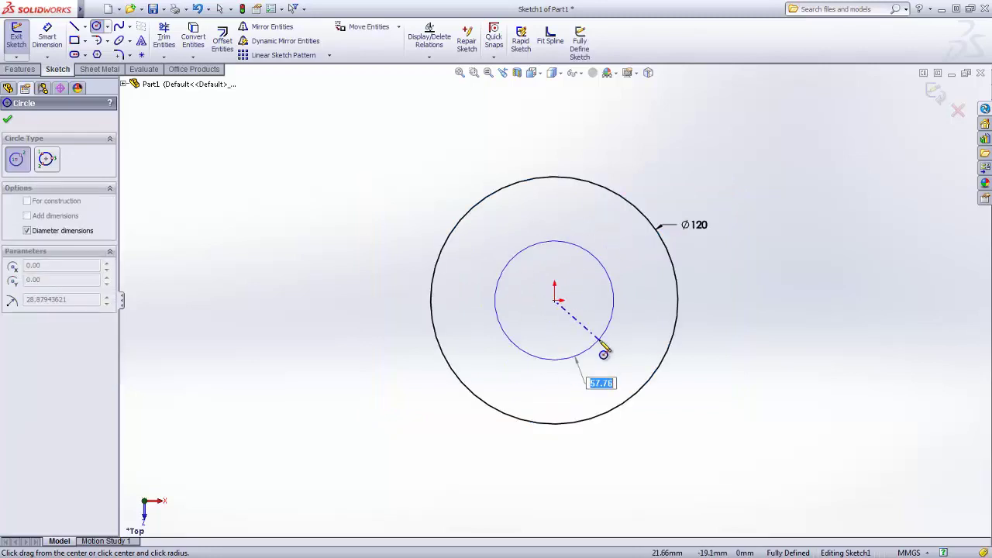
pyautogui.write('65')
pyautogui.press('Return')
# Exit the sketch, tilt the view, and select the circles for extruding.
pyautogui.press('Escape')
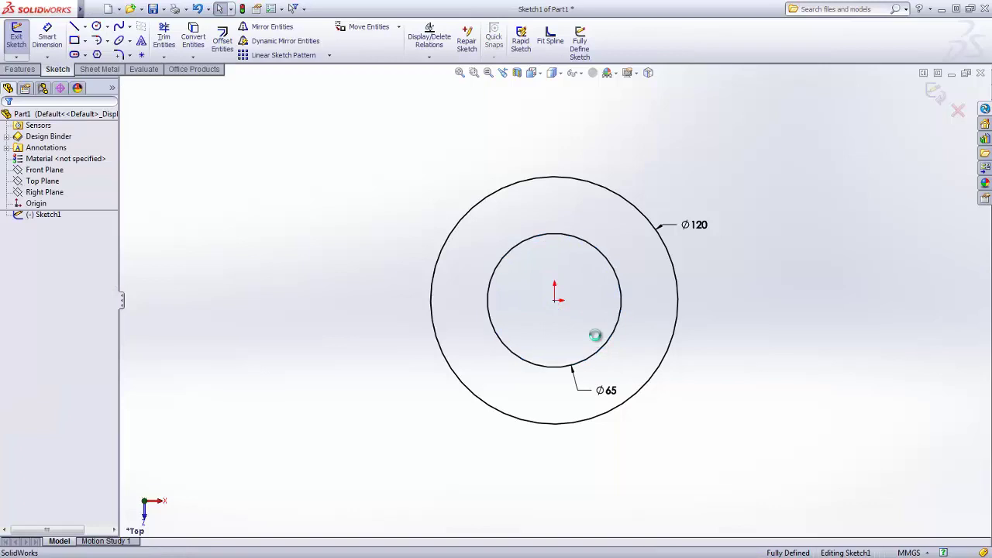
pyautogui.hotkey('ctrl', 'b')
pyautogui.click(622, 428)
pyautogui.moveTo(600, 352)
pyautogui.mouseDown(button='middle')
pyautogui.moveTo(600, 282)
pyautogui.moveTo(603, 318)
pyautogui.mouseUp(button='middle')
pyautogui.click(602, 317)
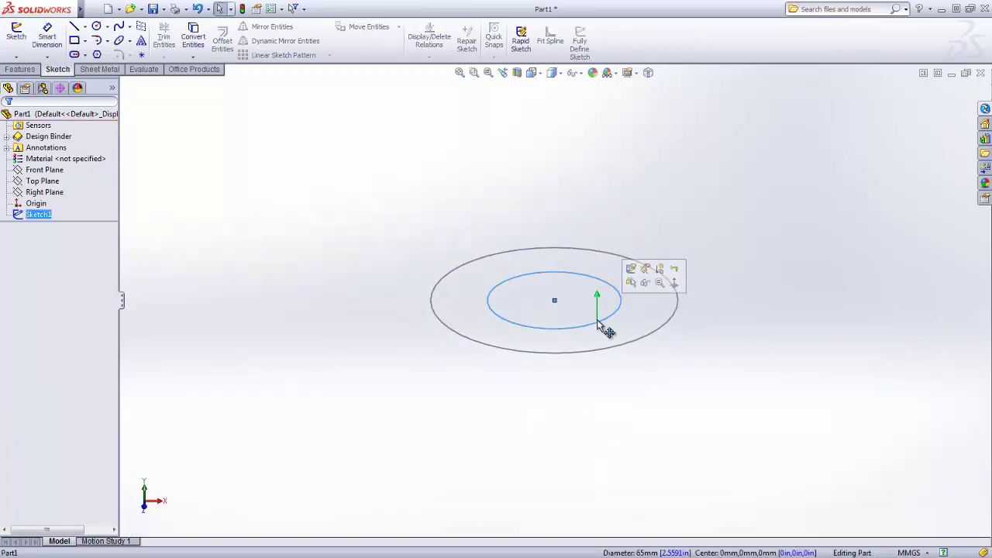
# Extrude the ring sketch into a hollow tube, then start a sketch on the Front Plane.
pyautogui.moveTo(599, 298)
pyautogui.mouseDown()
pyautogui.moveTo(598, 329)
pyautogui.moveTo(599, 288)
pyautogui.moveTo(604, 353)
pyautogui.moveTo(603, 310)
pyautogui.moveTo(620, 261)
pyautogui.moveTo(615, 179)
pyautogui.mouseUp()
pyautogui.keyDown('ctrl'); pyautogui.moveTo(394, 243); pyautogui.dragTo(470, 245, button='middle'); pyautogui.keyUp('ctrl')
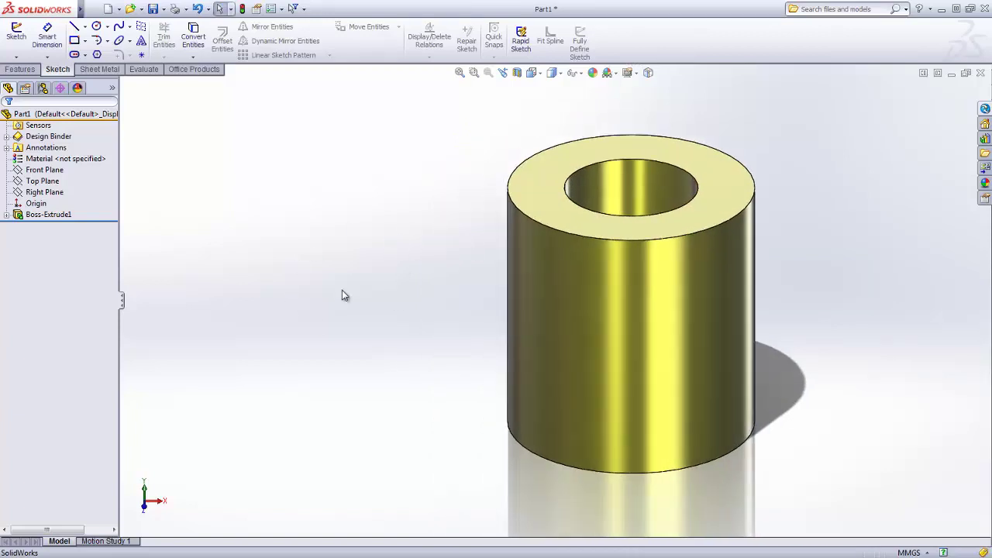
pyautogui.click(45, 169)
pyautogui.click(35, 152)
pyautogui.keyDown('ctrl'); pyautogui.moveTo(256, 299); pyautogui.dragTo(477, 313, button='middle'); pyautogui.keyUp('ctrl')
# Draw two concentric circles to the left of the origin, level with it.
pyautogui.moveTo(446, 302); pyautogui.dragTo(500, 304, button='right')
pyautogui.click(404, 302)
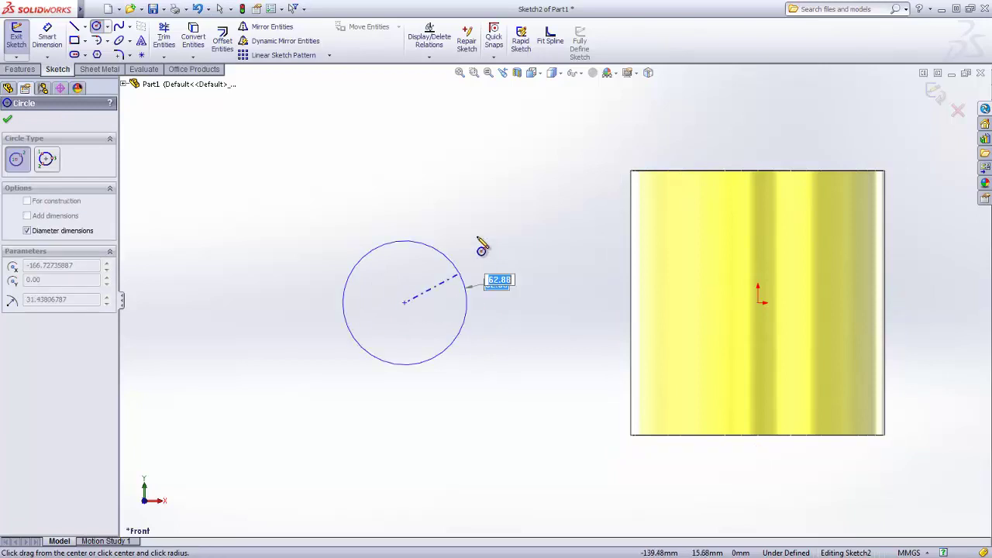
pyautogui.click(478, 227)
pyautogui.click(405, 302)
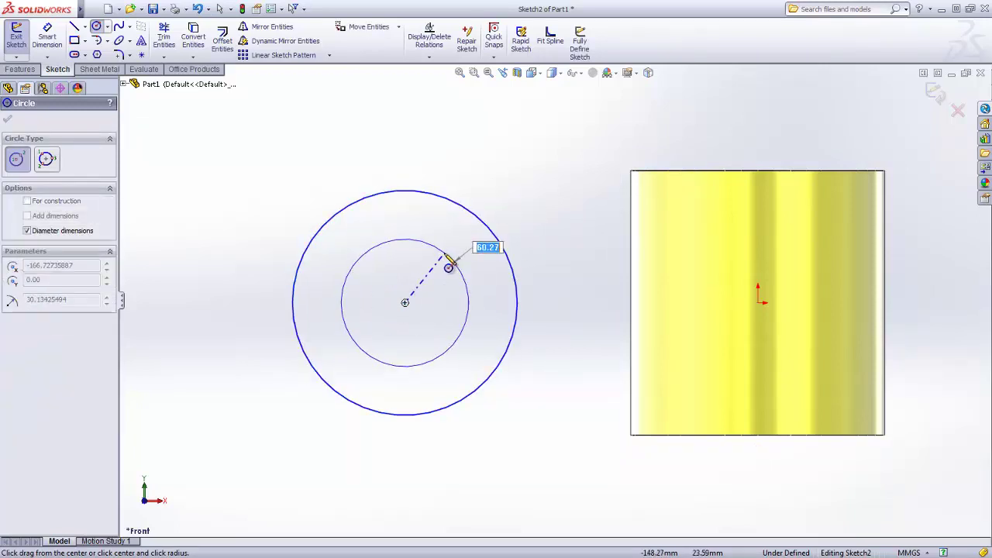
pyautogui.click(455, 266)
pyautogui.press('Escape')
# Auto-dimension the sketch with Fully Define Sketch, then set the diameters to 120 and 65.
pyautogui.press('s')
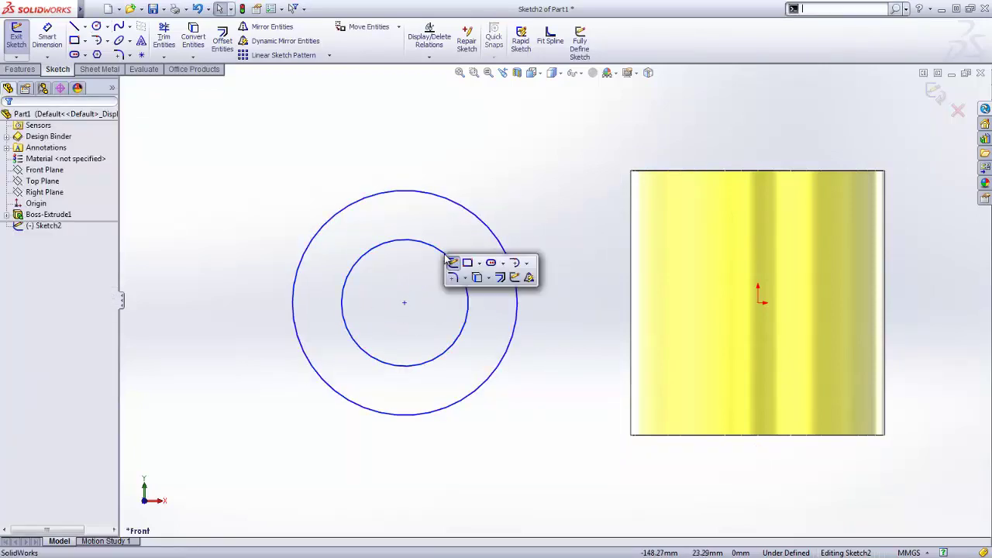
pyautogui.click(516, 278)
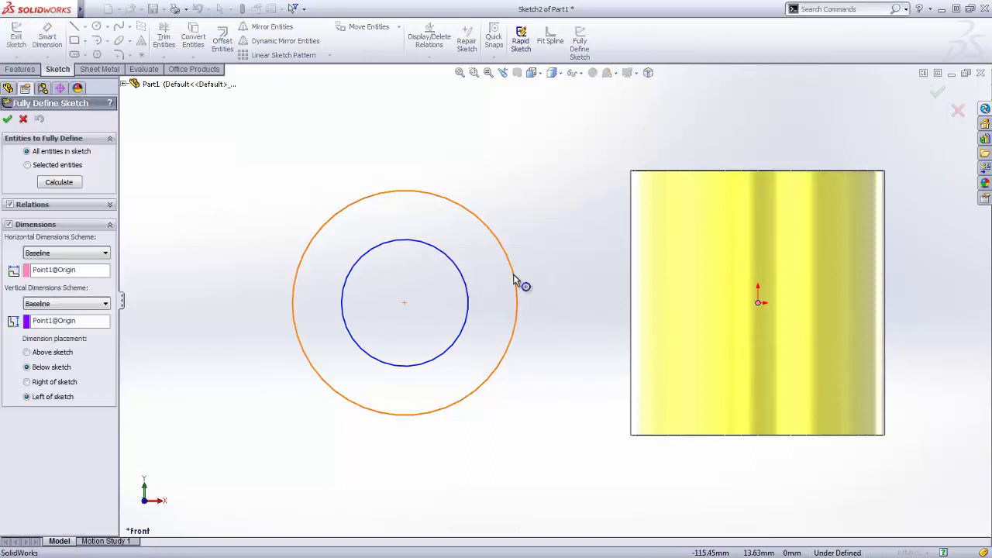
pyautogui.click(62, 183)
pyautogui.click(7, 118)
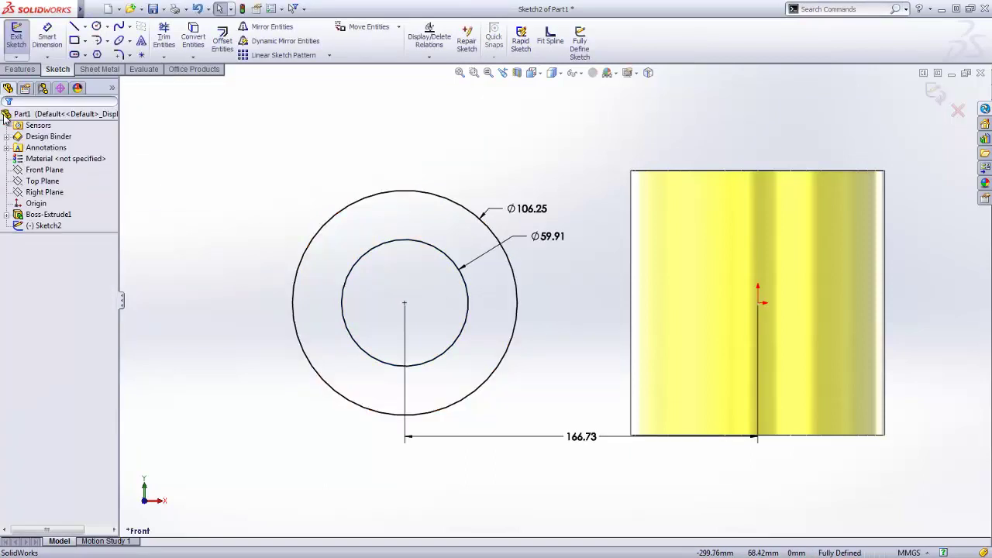
pyautogui.doubleClick(496, 213)
pyautogui.write('120')
pyautogui.press('Return')
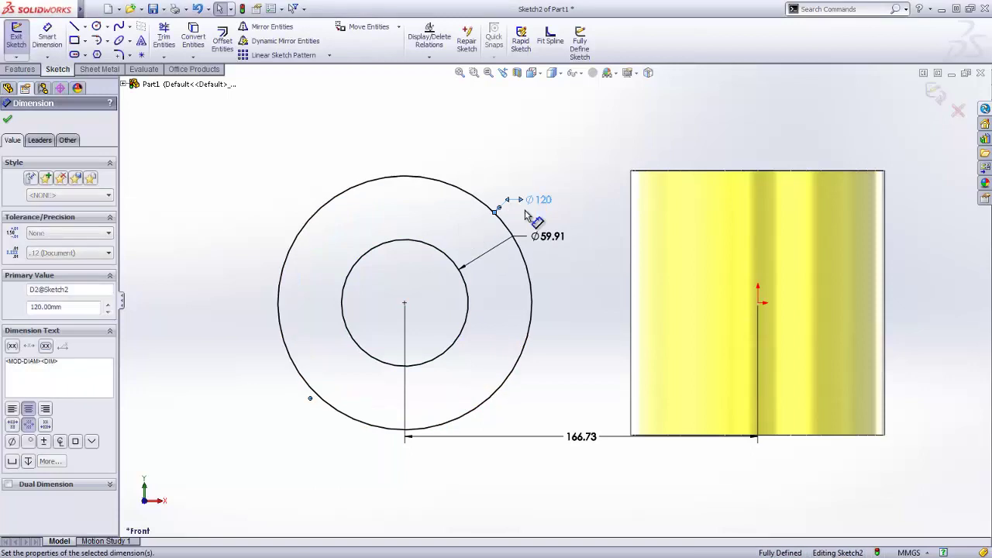
pyautogui.doubleClick(545, 235)
pyautogui.write('65')
pyautogui.press('Return')
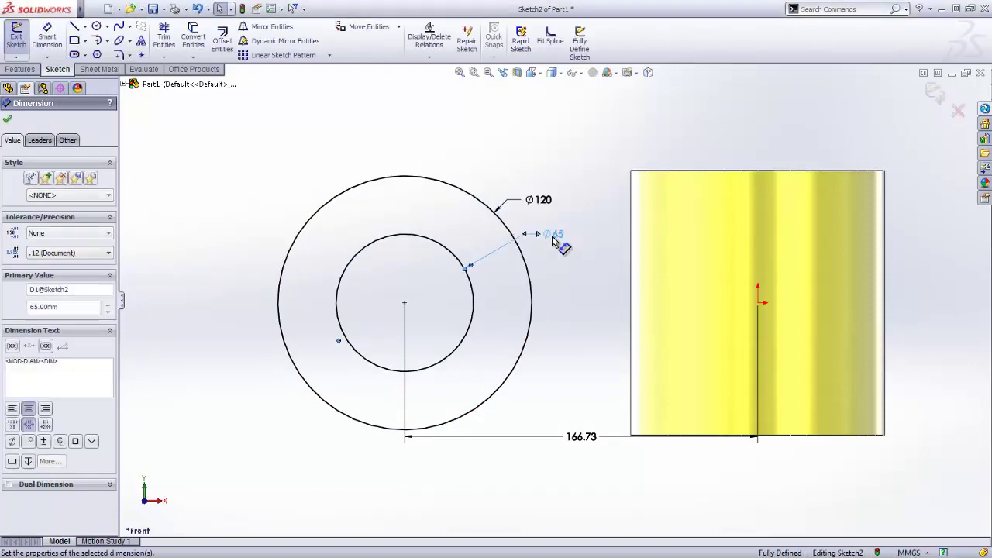
# Change the circles' offset from the origin to 160 mm and return to an angled view.
pyautogui.doubleClick(578, 437)
pyautogui.write('160')
pyautogui.press('Return')
pyautogui.click(583, 453)
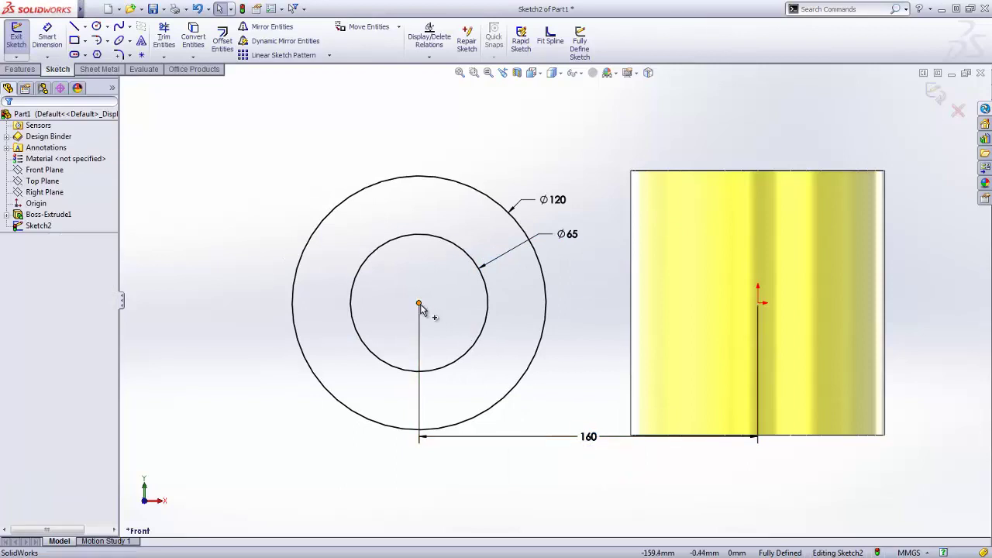
pyautogui.click(419, 304)
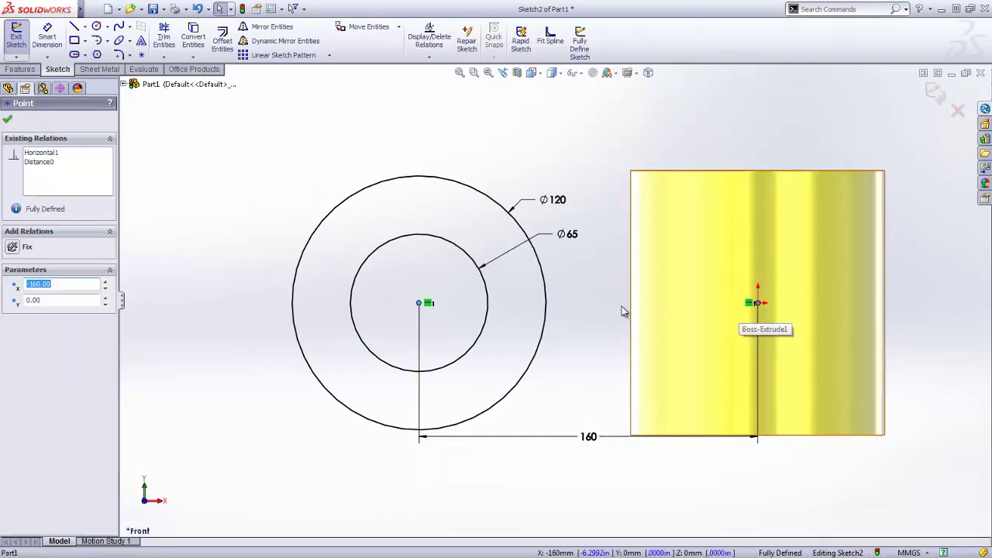
pyautogui.click(594, 310)
pyautogui.hotkey('ctrl', '7')
# Exit Sketch2 and extrude it with Instant3D into a second sideways tube, Boss-Extrude2.
pyautogui.hotkey('ctrl', 'b')
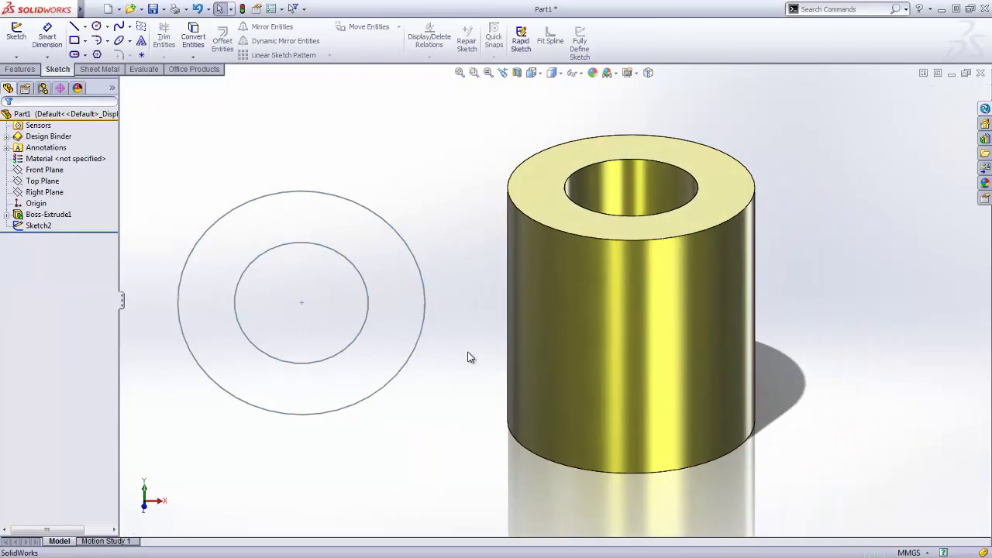
pyautogui.click(396, 364)
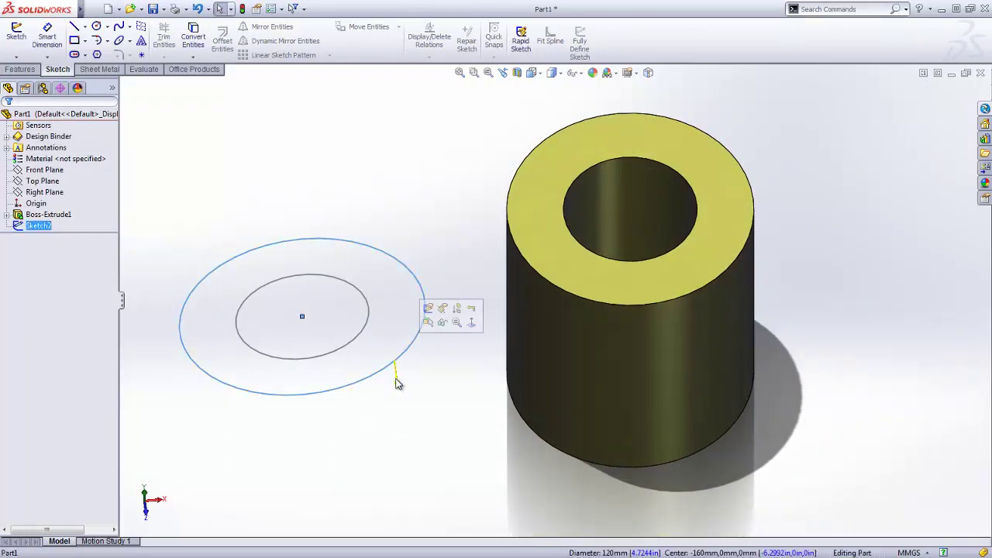
pyautogui.moveTo(398, 397)
pyautogui.mouseDown()
pyautogui.moveTo(432, 503)
pyautogui.moveTo(442, 504)
pyautogui.mouseUp()
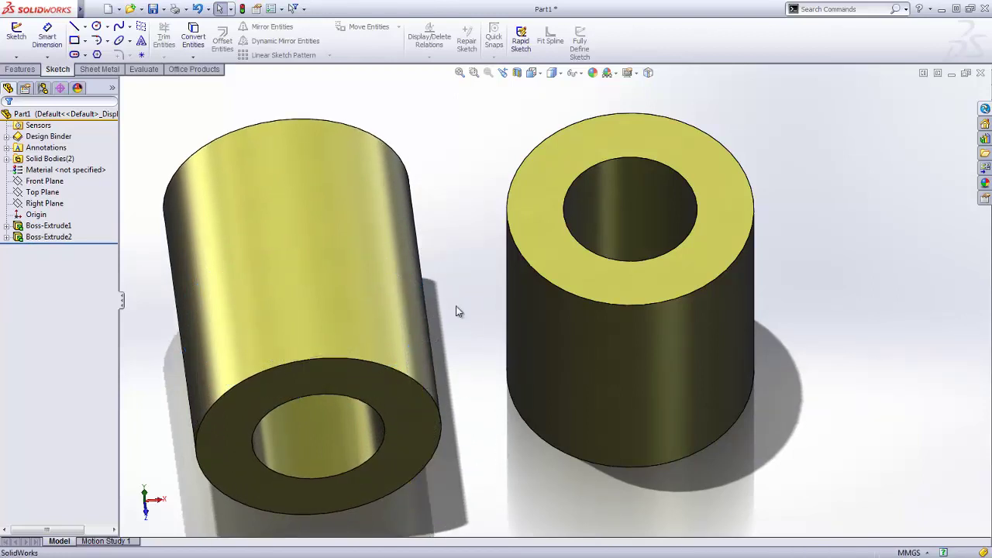
pyautogui.keyDown('ctrl'); pyautogui.moveTo(470, 324); pyautogui.dragTo(574, 331, button='middle'); pyautogui.keyUp('ctrl')
# On the Top Plane, draw vertical and horizontal centerlines crossing at the lying tube.
pyautogui.click(59, 194)
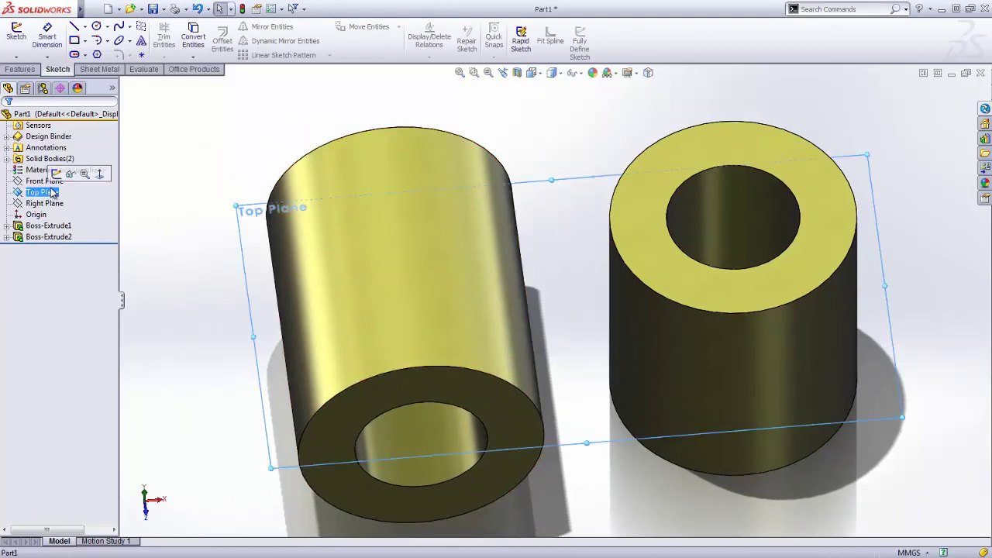
pyautogui.click(62, 178)
pyautogui.click(250, 238)
pyautogui.moveTo(252, 236); pyautogui.dragTo(285, 273, button='right')
pyautogui.click(404, 161)
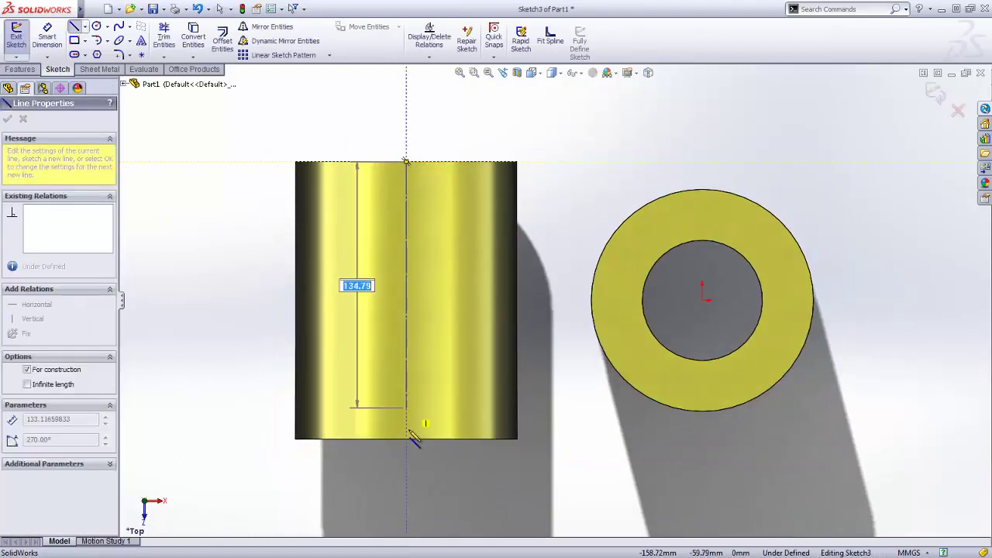
pyautogui.doubleClick(405, 439)
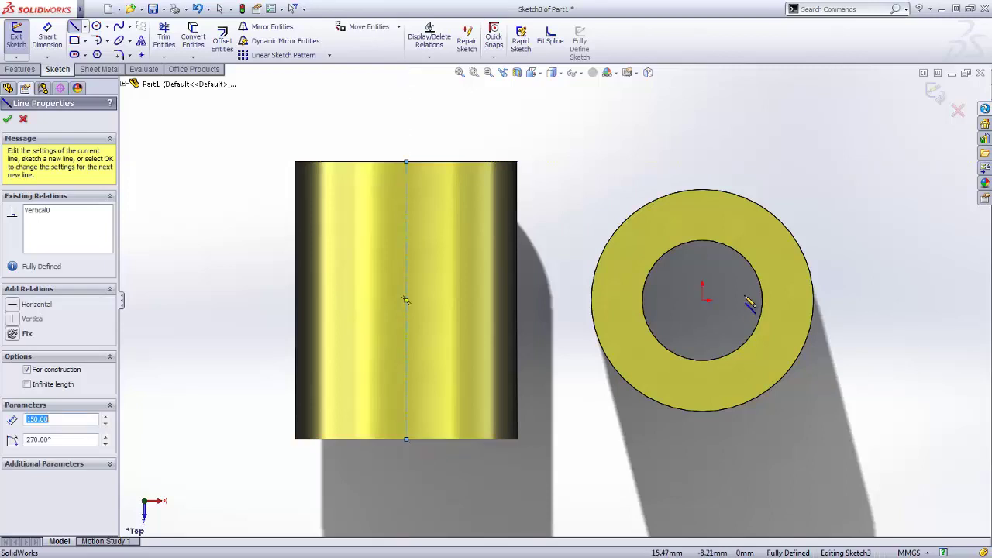
pyautogui.click(703, 301)
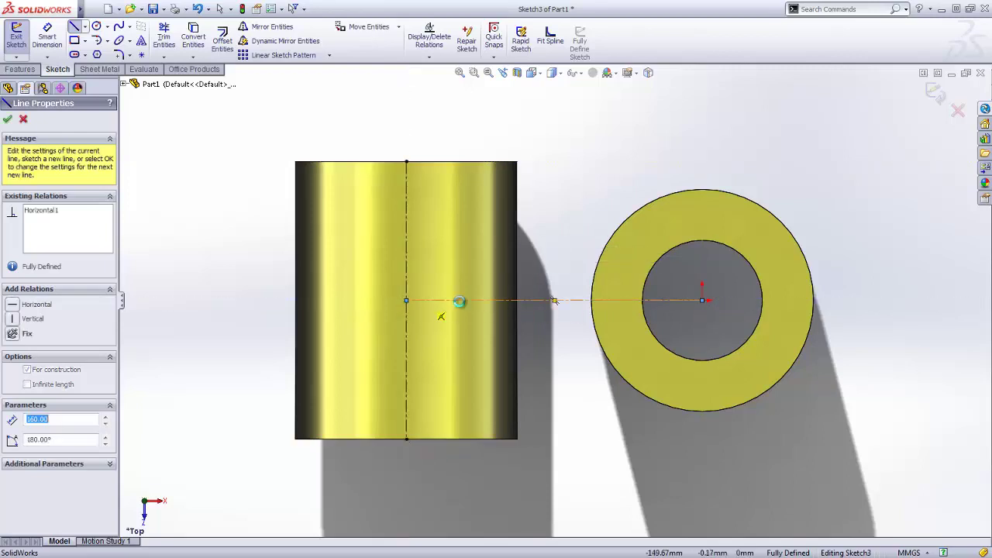
pyautogui.doubleClick(406, 300)
pyautogui.press('Escape')
# Draw a 70 by 120 center rectangle at the centerline intersection.
pyautogui.moveTo(528, 305); pyautogui.dragTo(527, 327, button='right')
pyautogui.click(406, 301)
pyautogui.write('70')
pyautogui.press('Tab')
pyautogui.write('120')
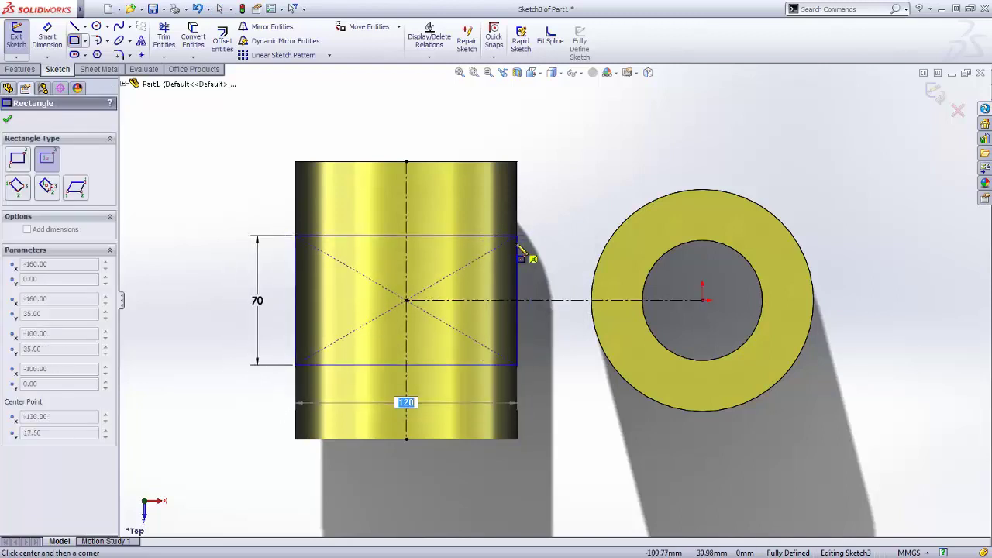
pyautogui.press('Return')
pyautogui.press('Escape')
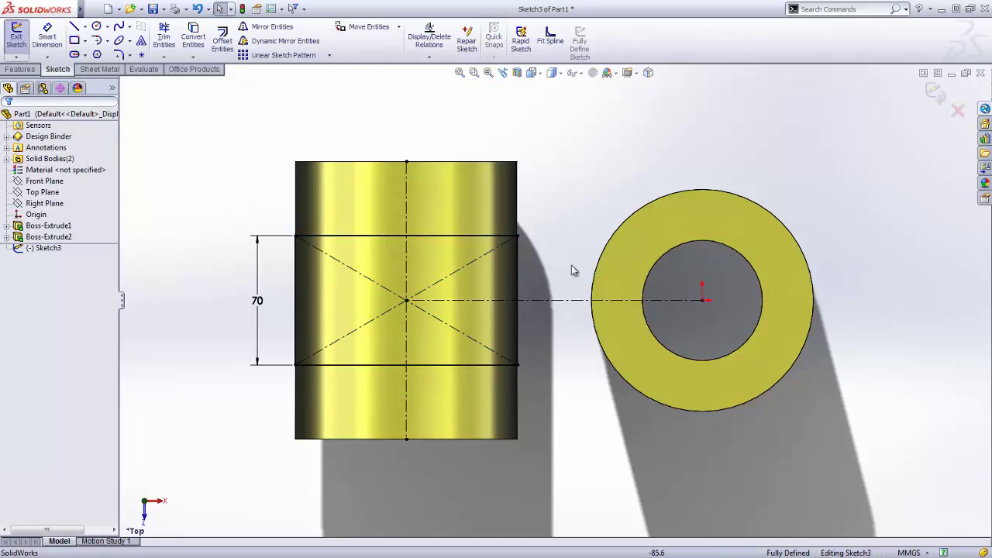
# Convert the upright tube's Ø120 outer edge into the sketch and view it from the top.
pyautogui.click(598, 261)
pyautogui.moveTo(571, 288)
pyautogui.mouseDown(button='middle')
pyautogui.moveTo(570, 323)
pyautogui.moveTo(572, 280)
pyautogui.mouseUp(button='middle')
pyautogui.click(602, 289)
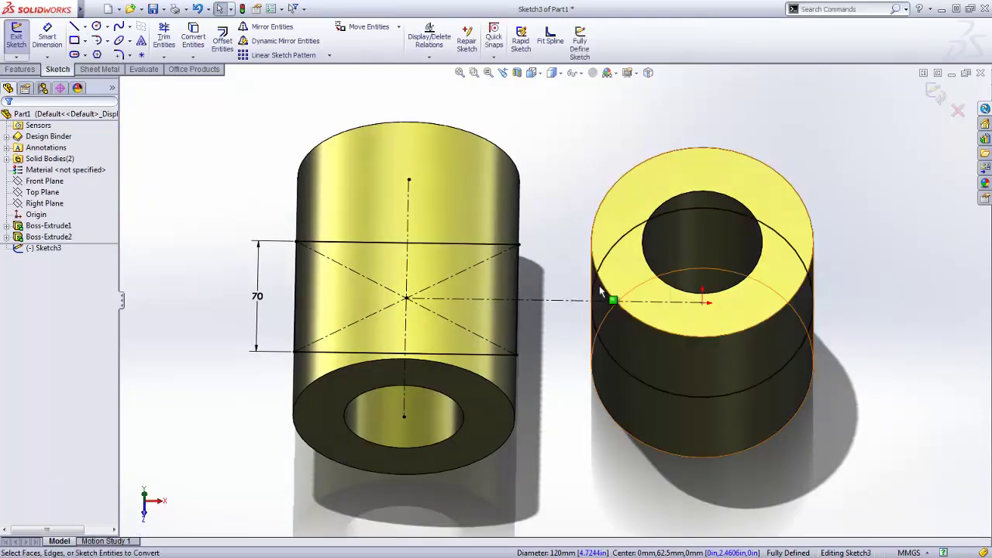
pyautogui.moveTo(574, 358)
pyautogui.mouseDown(button='middle')
pyautogui.moveTo(571, 294)
pyautogui.moveTo(555, 252)
pyautogui.mouseUp(button='middle')
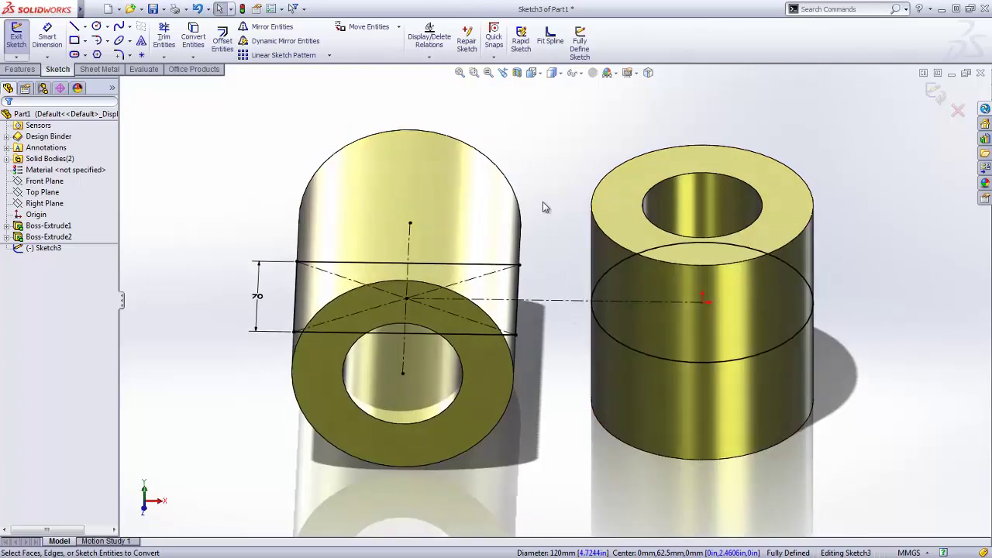
pyautogui.hotkey('ctrl', '5')
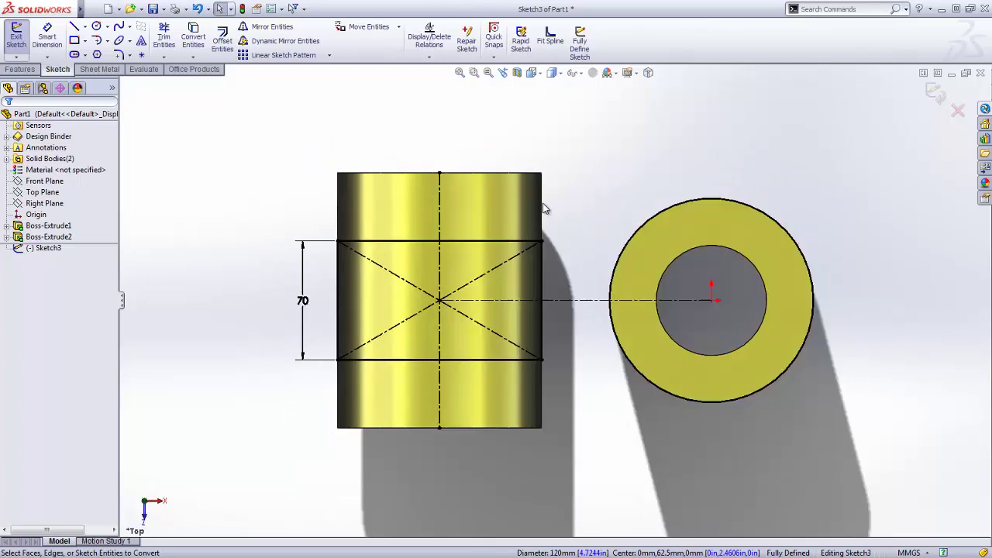
# With dynamic mirroring about the horizontal centerline, draw a line profile from the Ø120 circle to the rectangle.
pyautogui.click(574, 299)
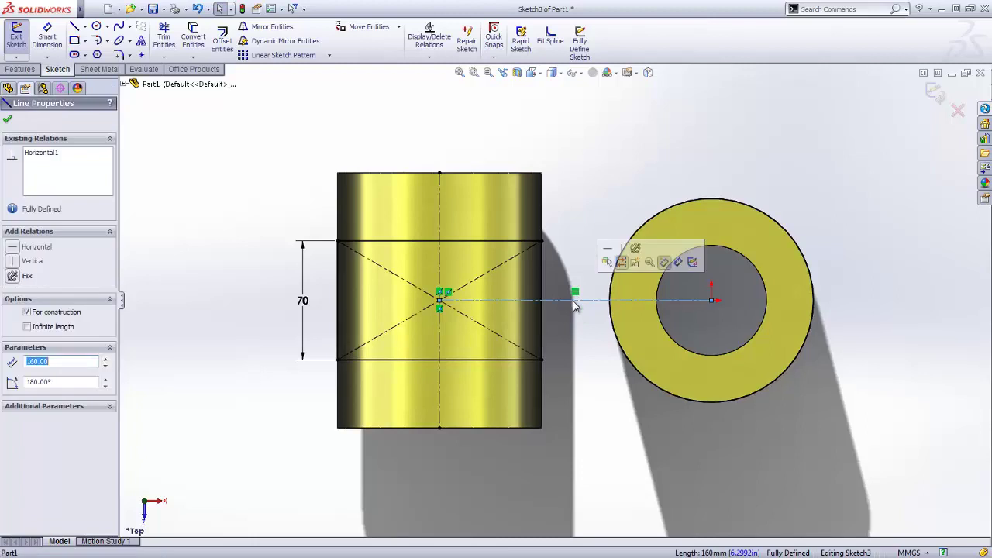
pyautogui.click(658, 325)
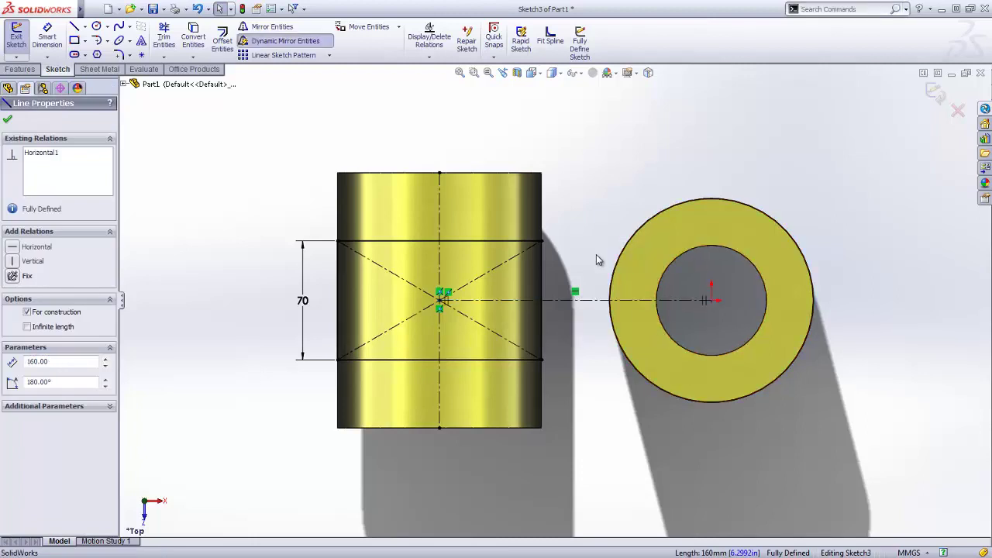
pyautogui.moveTo(668, 236); pyautogui.dragTo(632, 203, button='right')
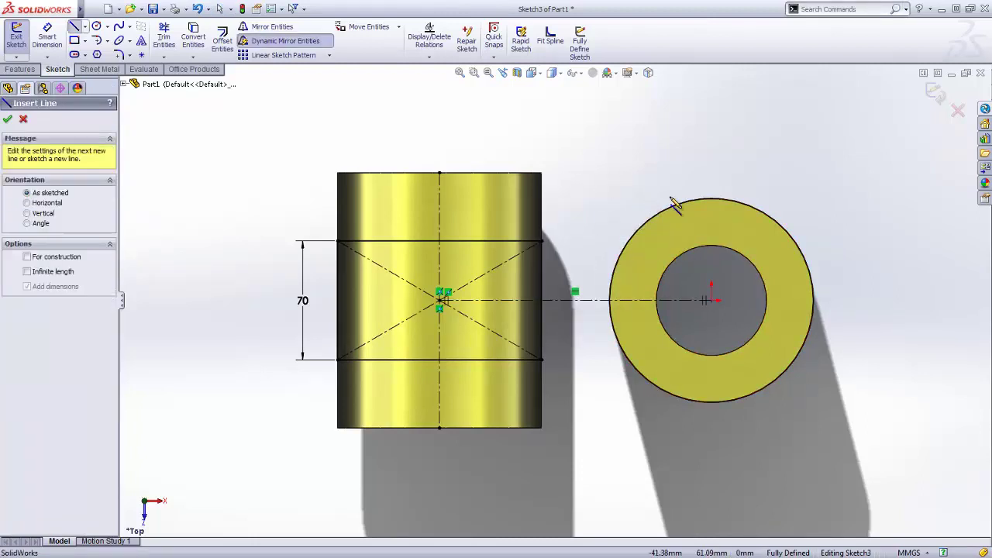
pyautogui.click(784, 226)
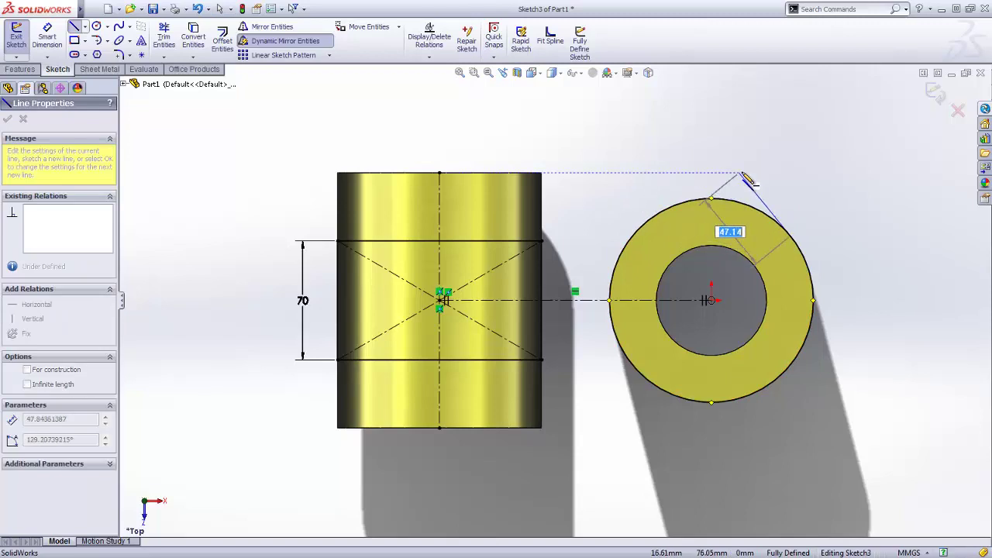
pyautogui.click(439, 179)
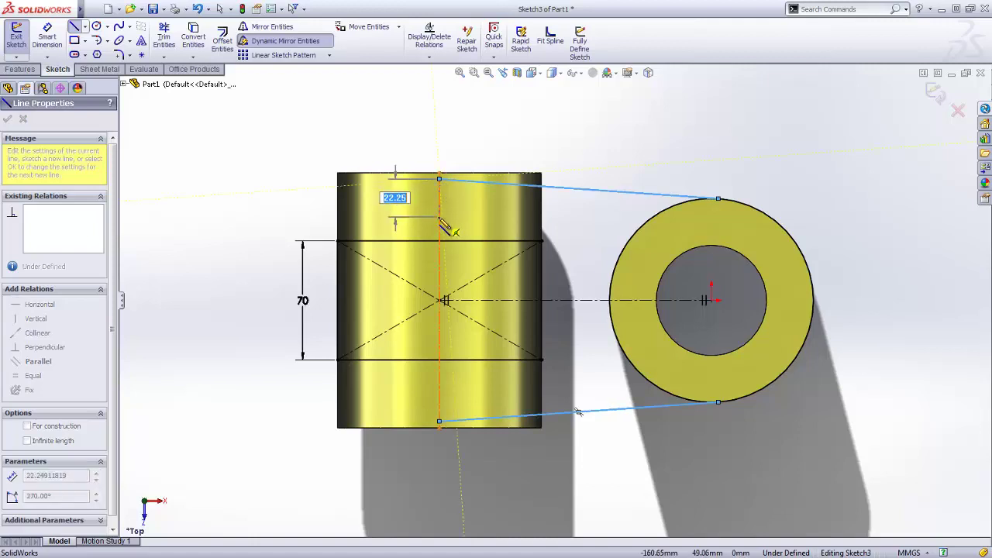
pyautogui.click(440, 217)
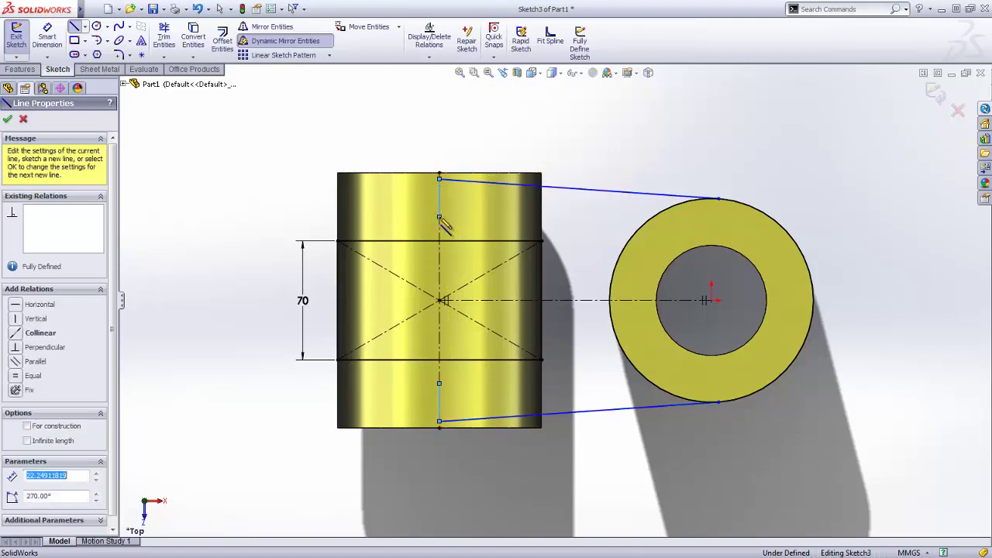
pyautogui.click(587, 227)
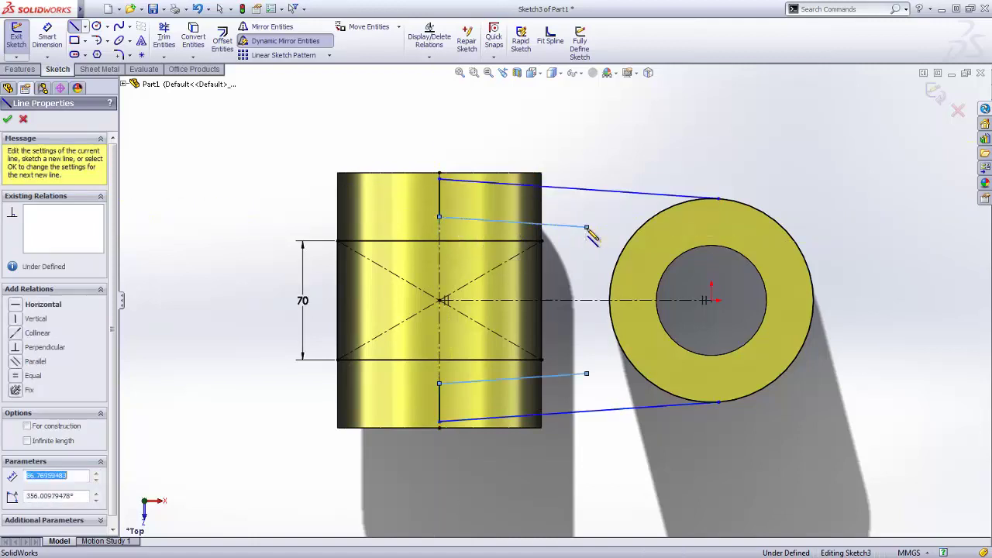
pyautogui.doubleClick(587, 301)
pyautogui.moveTo(588, 227)
pyautogui.mouseDown()
pyautogui.moveTo(602, 222)
pyautogui.moveTo(581, 243)
pyautogui.moveTo(593, 222)
pyautogui.moveTo(586, 231)
pyautogui.mouseUp()
# Dimension the inset between the outer and inner profile lines as 25 mm.
pyautogui.moveTo(603, 219); pyautogui.dragTo(597, 186, button='right')
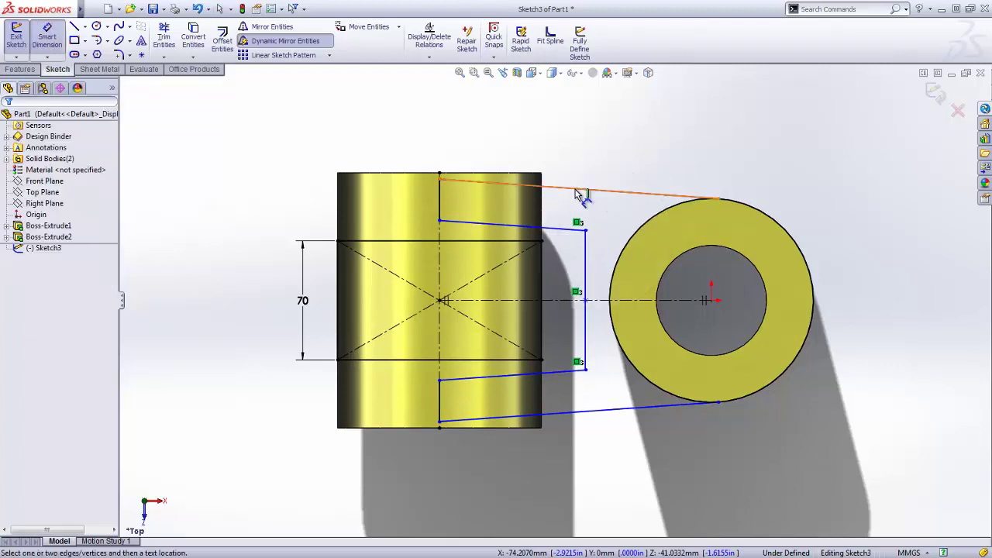
pyautogui.click(583, 190)
pyautogui.click(559, 228)
pyautogui.click(559, 218)
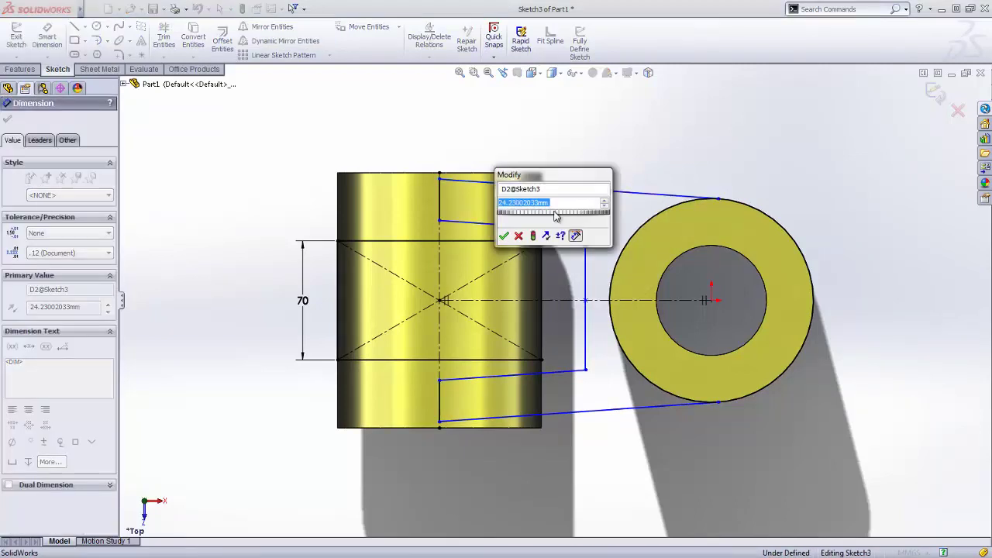
pyautogui.write('25')
pyautogui.press('Return')
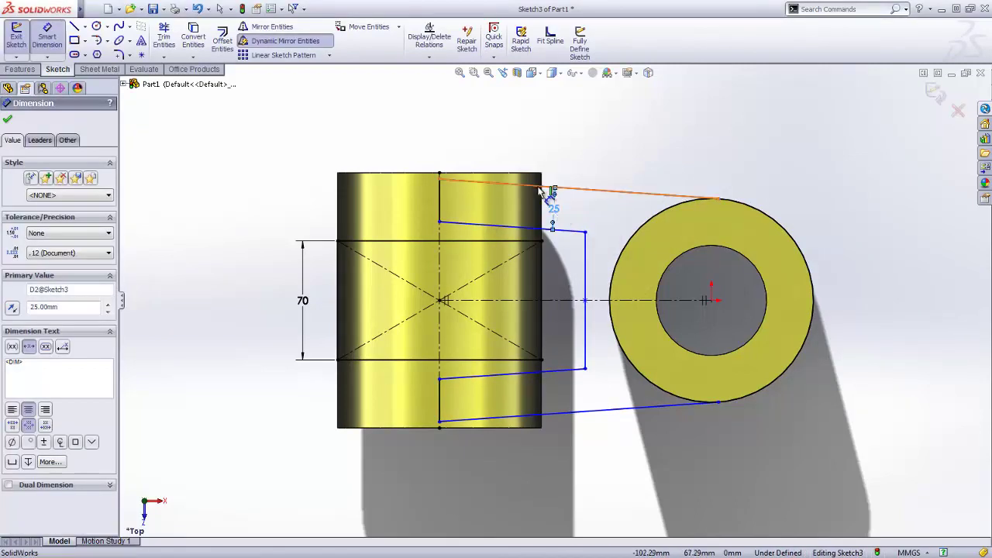
# Set a 4° taper on the slanted outer line and begin the bottom width dimension.
pyautogui.click(544, 188)
pyautogui.click(539, 174)
pyautogui.click(665, 184)
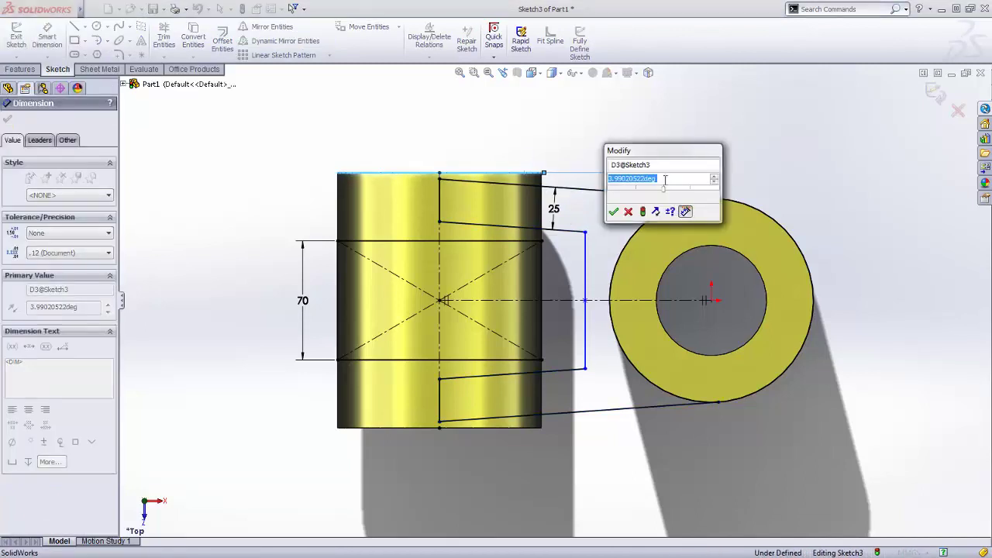
pyautogui.write('4')
pyautogui.press('Return')
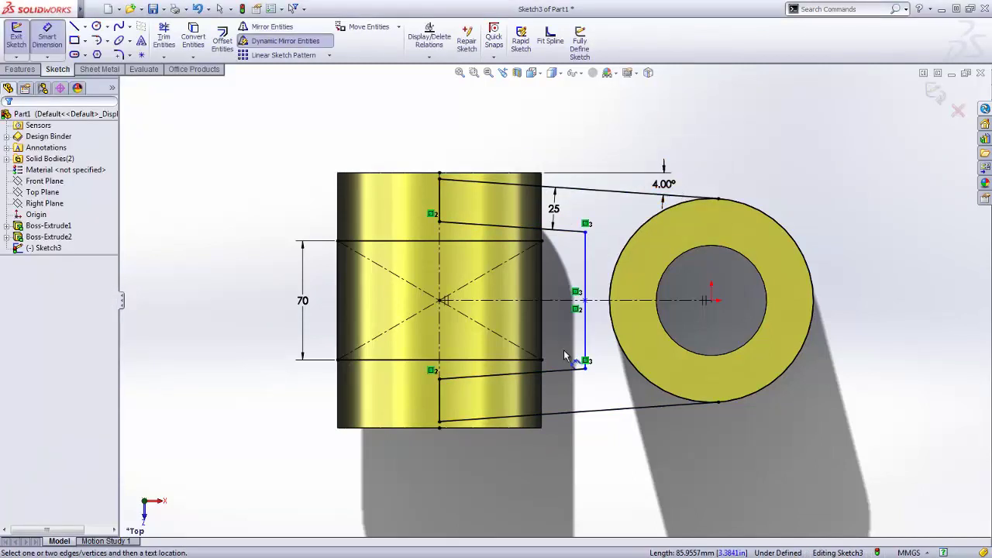
pyautogui.click(553, 378)
pyautogui.click(531, 468)
# Set the bottom width to 90 mm and exit the sketch.
pyautogui.write('90')
pyautogui.press('Return')
pyautogui.press('Escape')
pyautogui.hotkey('ctrl', '7')
pyautogui.hotkey('ctrl', 'b')
# Select the enclosed region with Contour Select and extrude it into the connecting web.
pyautogui.click(599, 481)
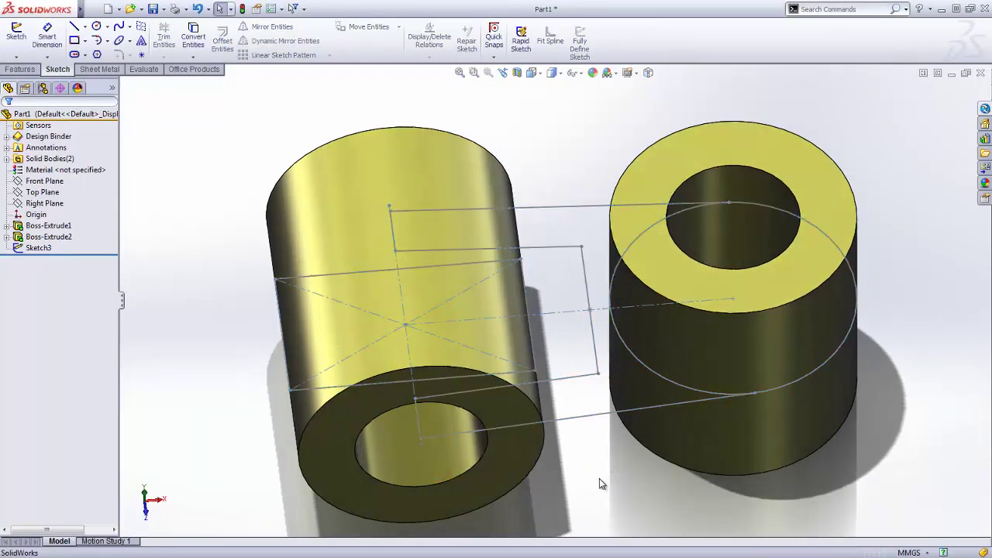
pyautogui.rightClick(599, 479)
pyautogui.click(630, 433)
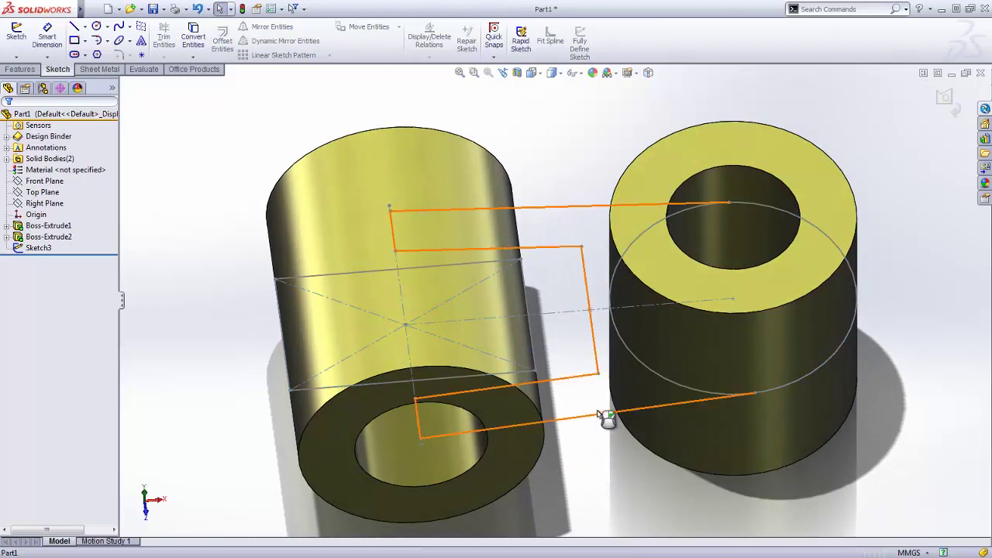
pyautogui.click(598, 414)
pyautogui.click(602, 388)
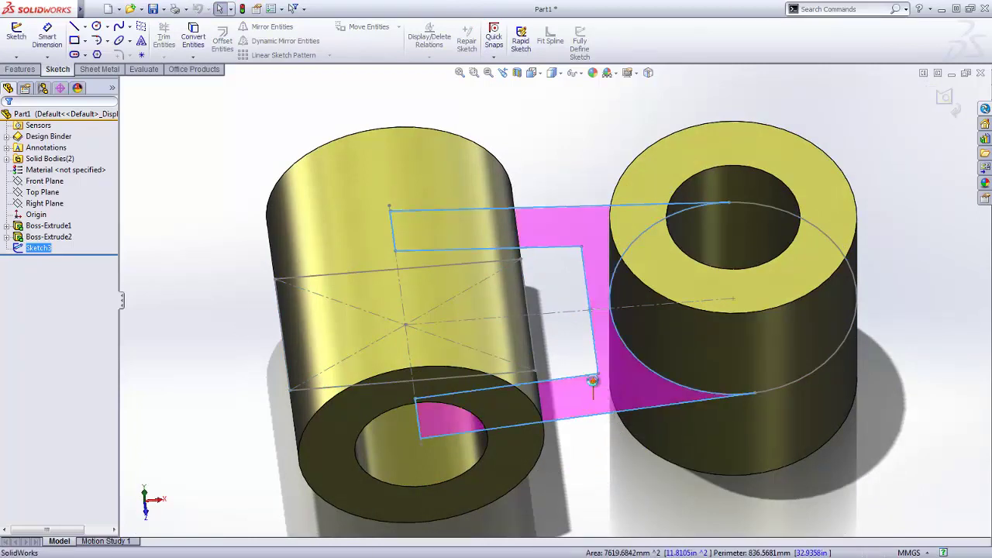
pyautogui.moveTo(593, 381); pyautogui.dragTo(612, 308)
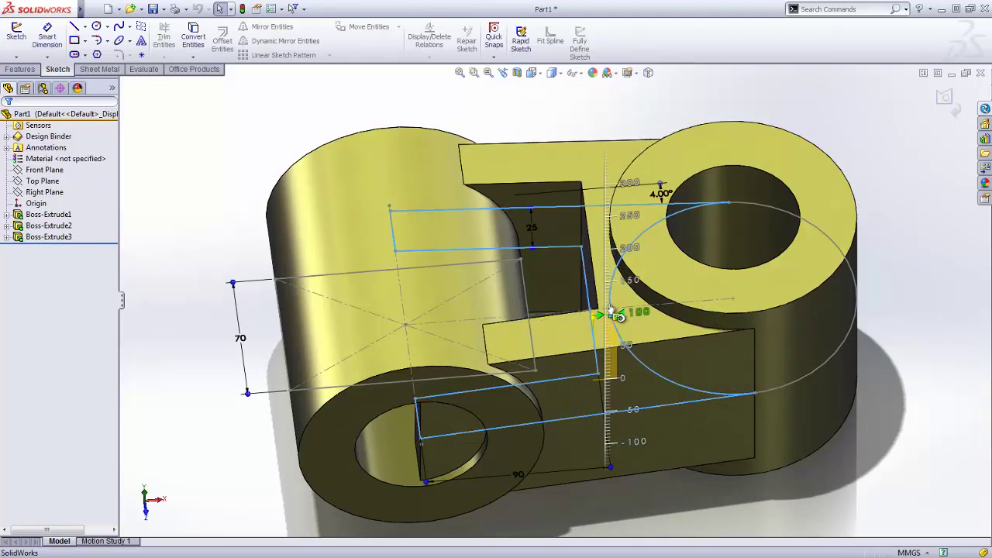
pyautogui.click(610, 312)
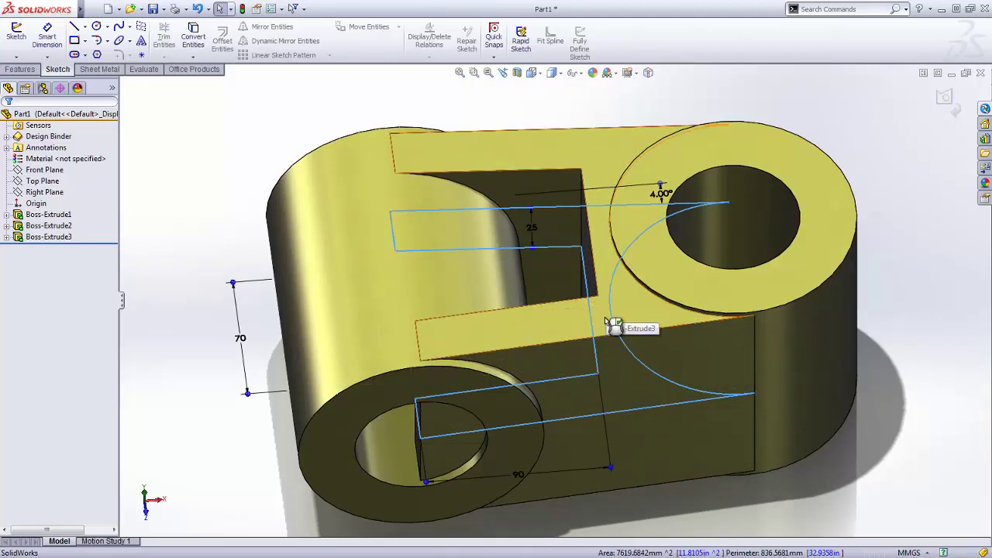
pyautogui.scroll(-3, 563, 342)
pyautogui.moveTo(563, 343)
pyautogui.mouseDown(button='middle')
pyautogui.moveTo(589, 328)
pyautogui.moveTo(614, 348)
pyautogui.mouseUp(button='middle')
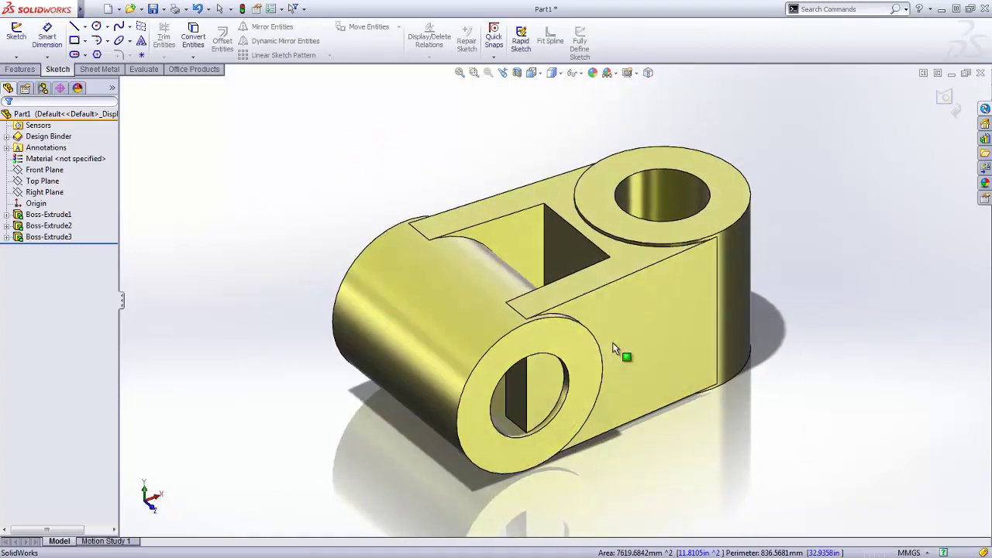
# Cut Sketch3's slot region Through All in both directions to split the left cylinder into two lugs.
pyautogui.click(6, 237)
pyautogui.click(38, 248)
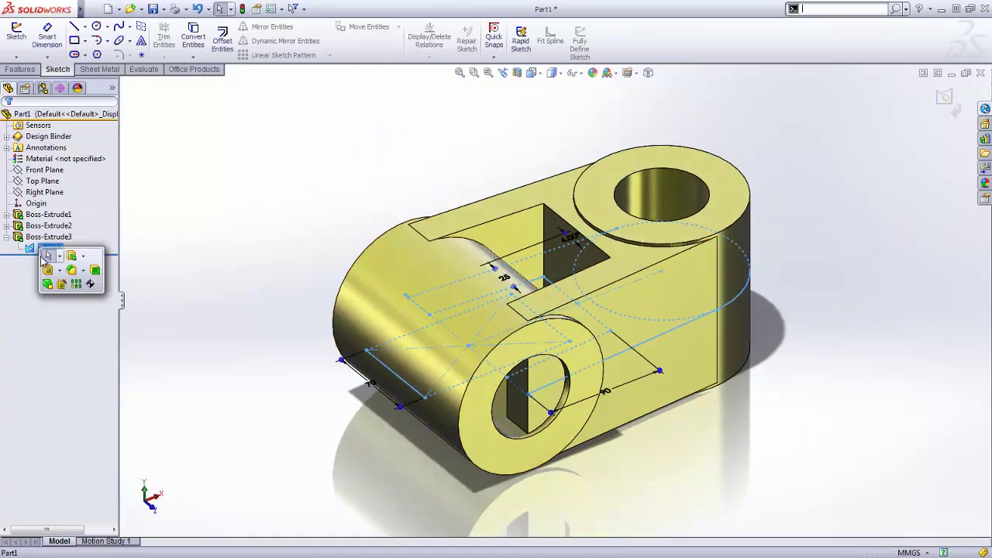
pyautogui.click(47, 271)
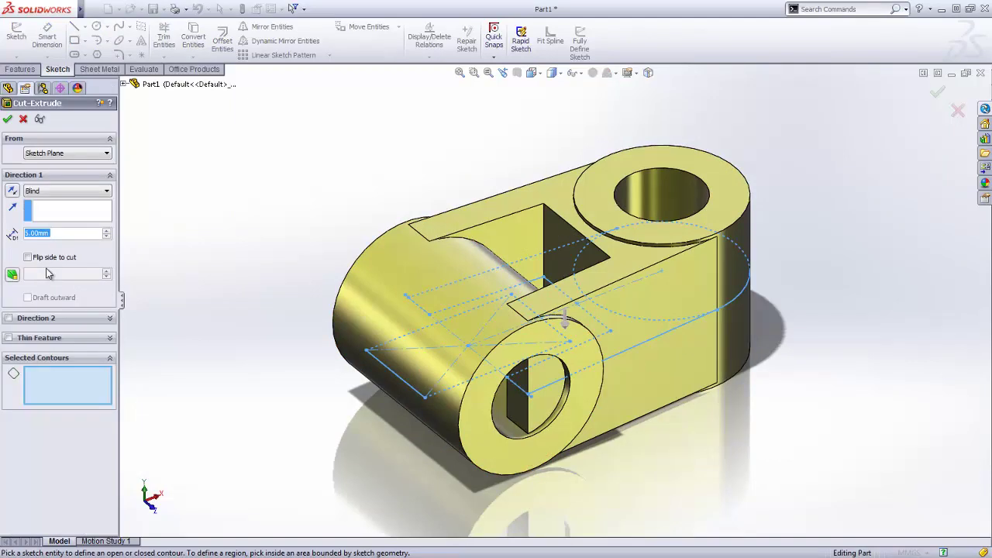
pyautogui.click(448, 383)
pyautogui.moveTo(469, 365); pyautogui.dragTo(472, 434)
pyautogui.rightClick(311, 409)
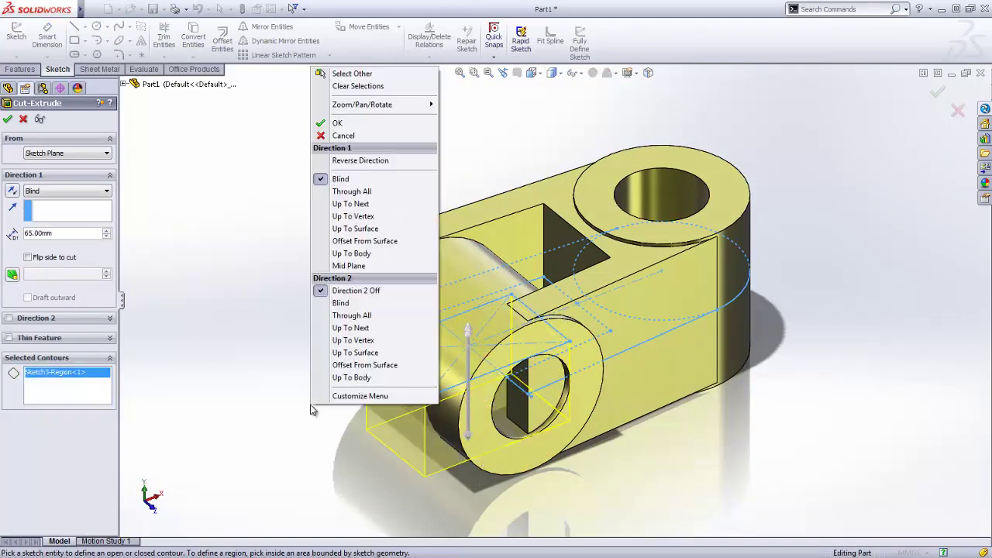
pyautogui.click(349, 315)
pyautogui.rightClick(303, 290)
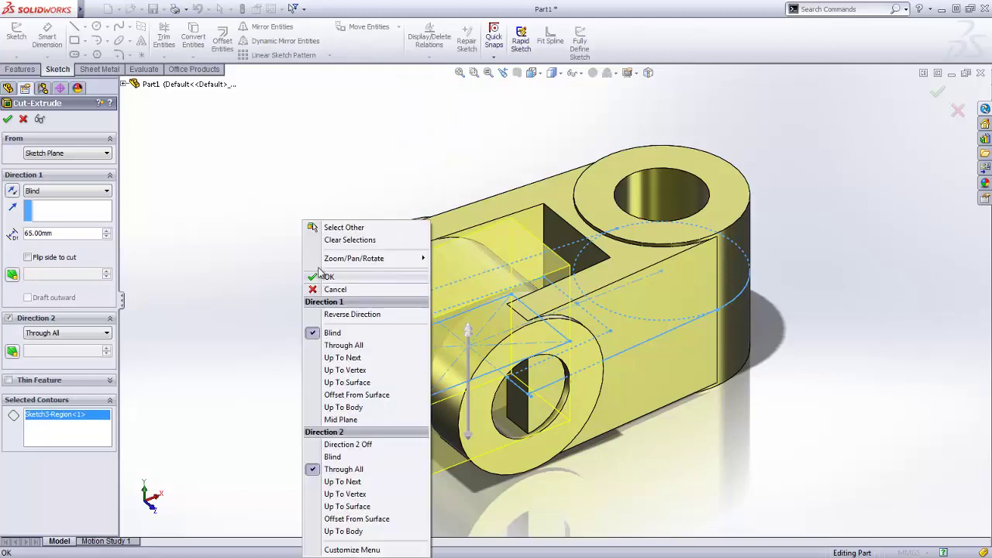
pyautogui.click(343, 348)
pyautogui.rightClick(345, 350)
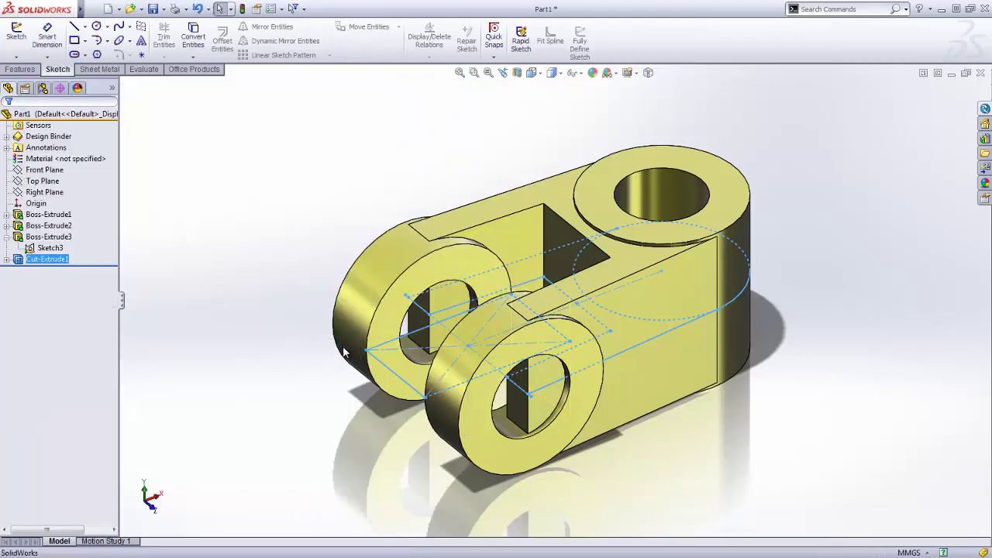
# Select the stray flat faces inside the bores and apply Delete and Patch.
pyautogui.click(542, 380)
pyautogui.moveTo(447, 318); pyautogui.dragTo(674, 332, button='middle')
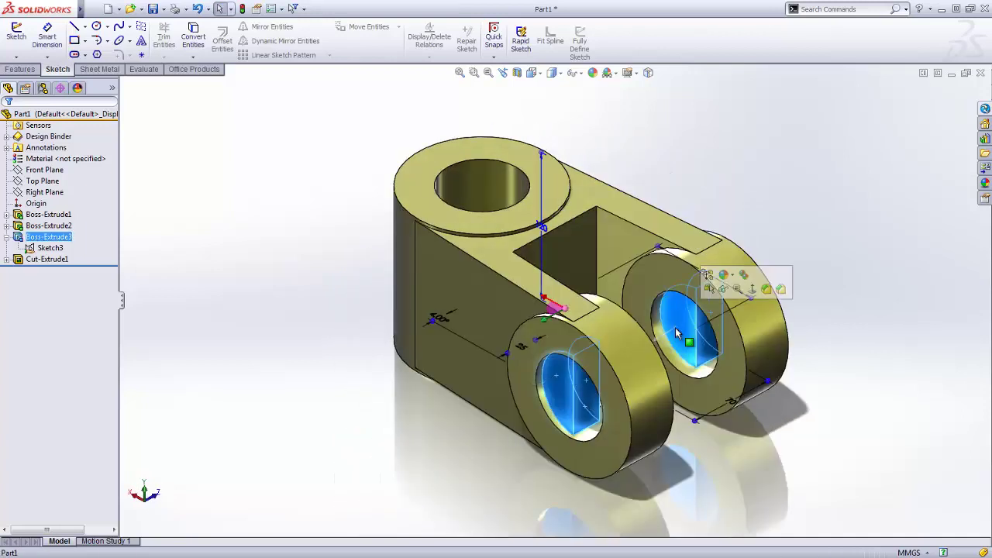
pyautogui.rightClick(675, 327)
pyautogui.click(704, 359)
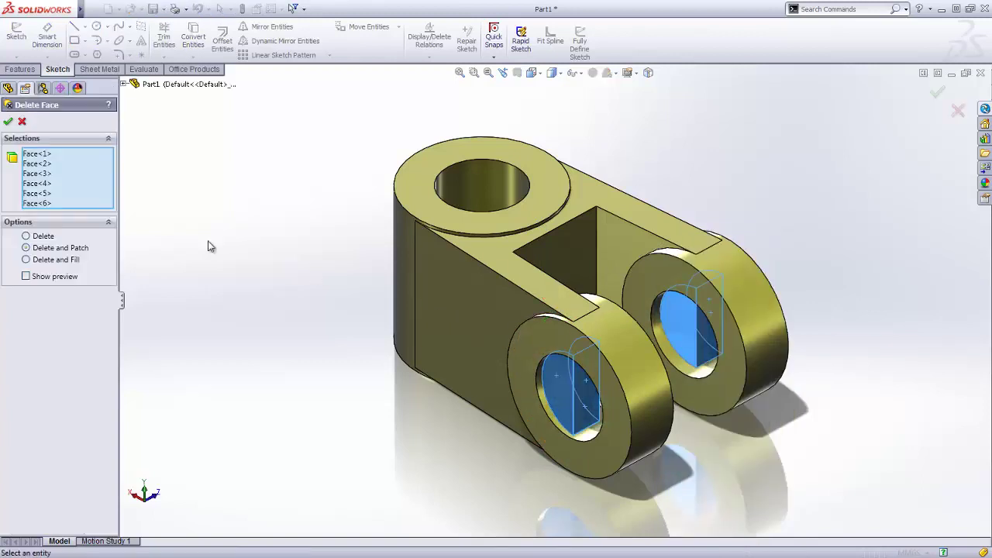
# Confirm the bore patch, then fillet the slot edge and all connected concave edges at 10 mm.
pyautogui.click(8, 121)
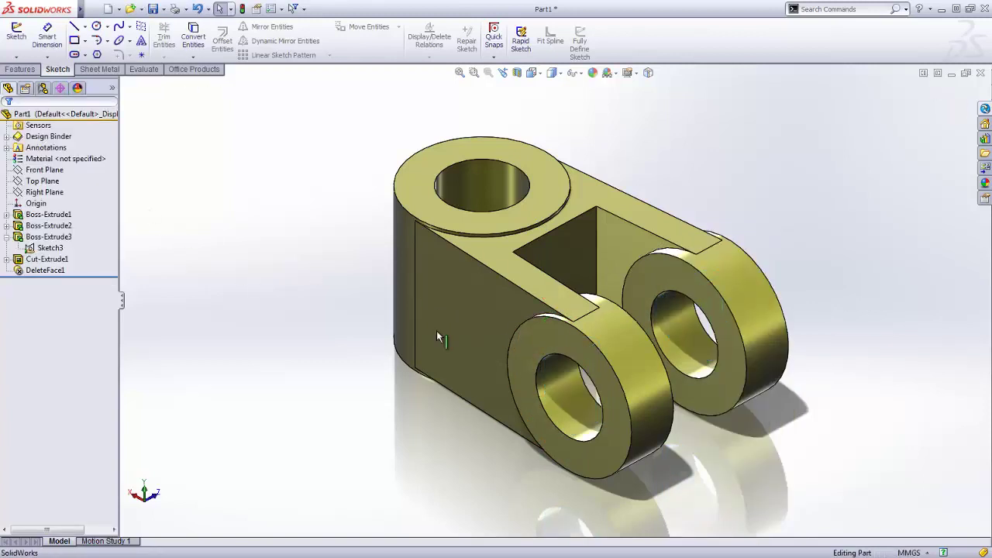
pyautogui.moveTo(471, 335); pyautogui.dragTo(389, 325, button='middle')
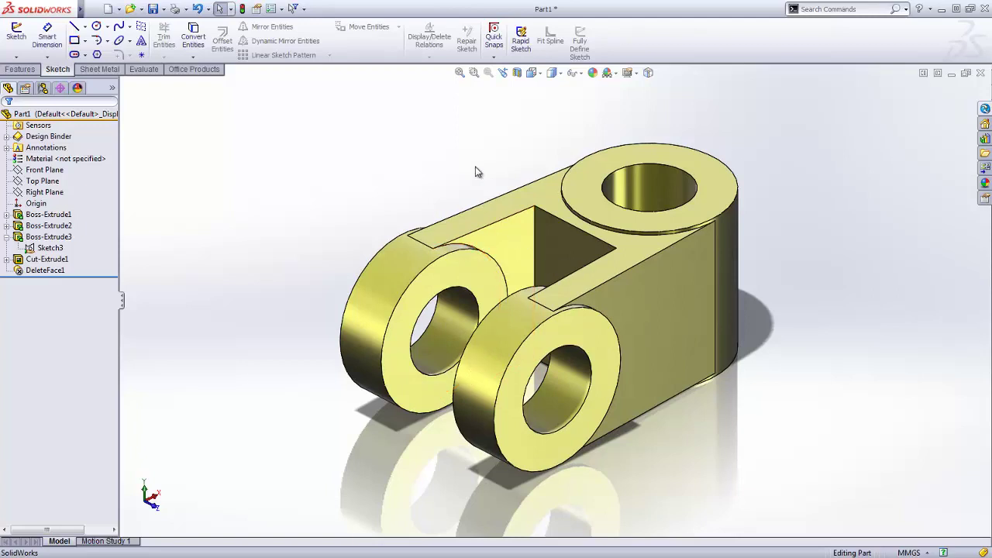
pyautogui.moveTo(478, 173); pyautogui.dragTo(479, 224, button='right')
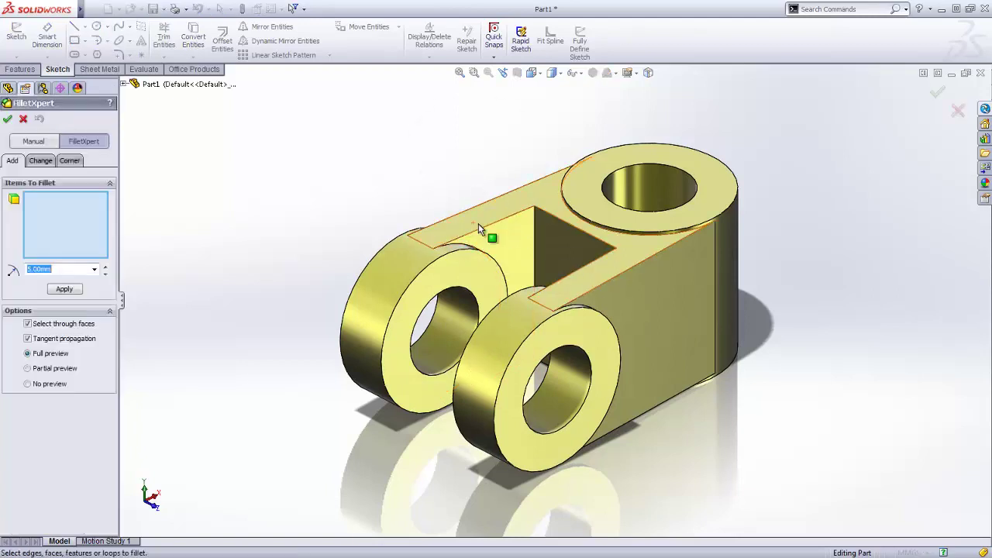
pyautogui.click(535, 231)
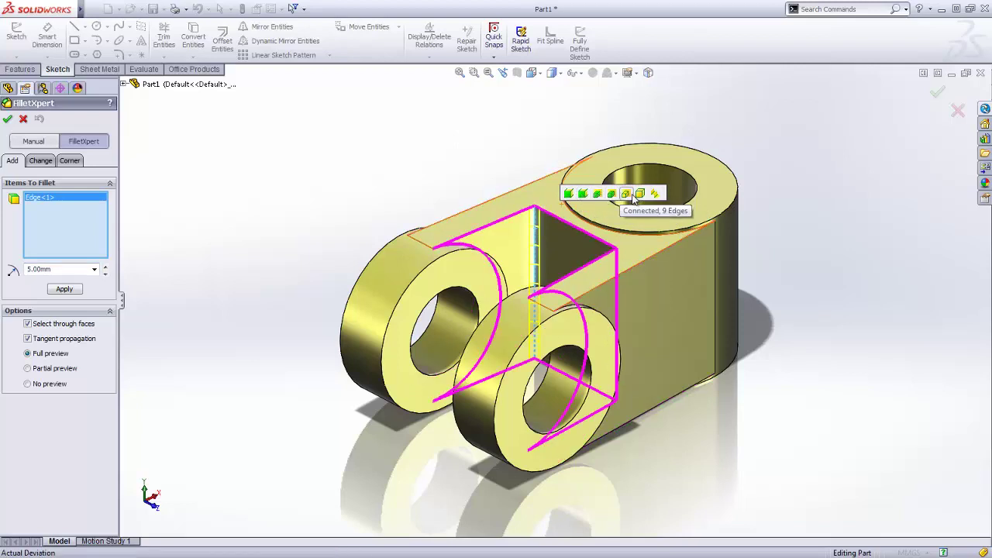
pyautogui.click(655, 193)
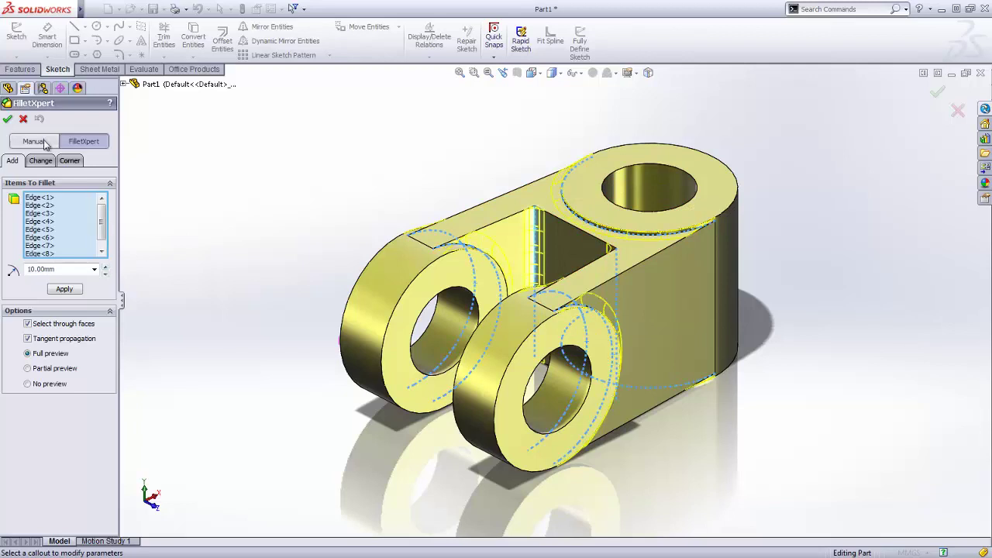
pyautogui.click(7, 120)
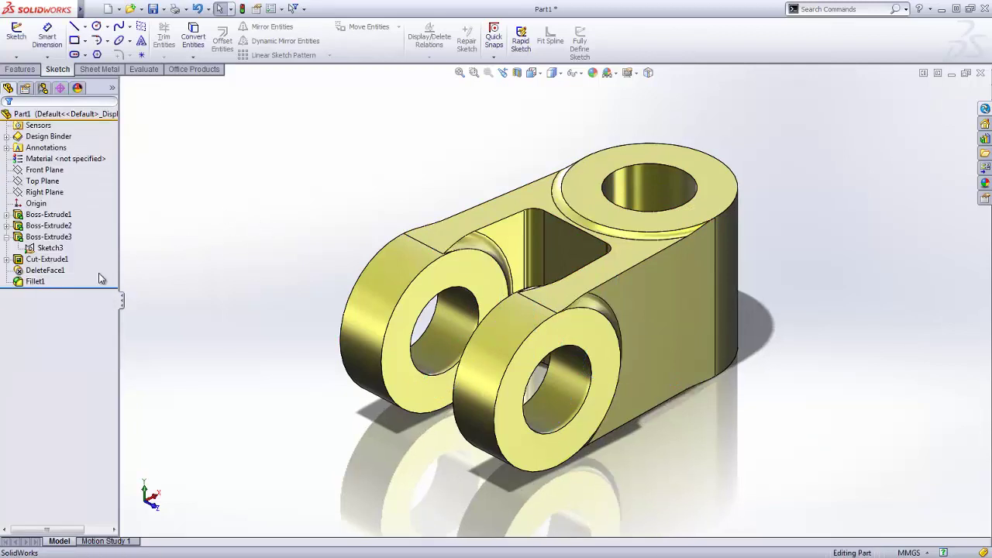
pyautogui.click(37, 284)
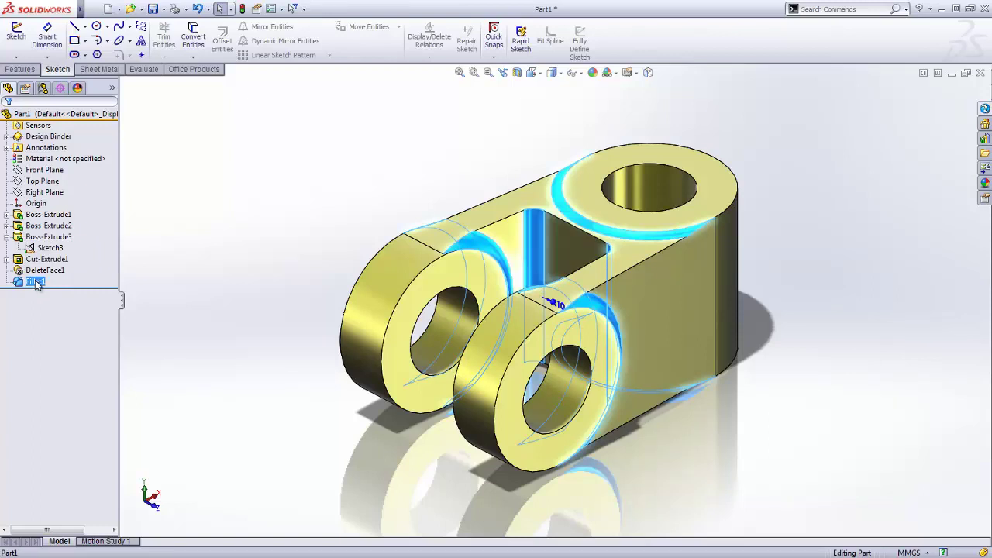
pyautogui.press('Escape')
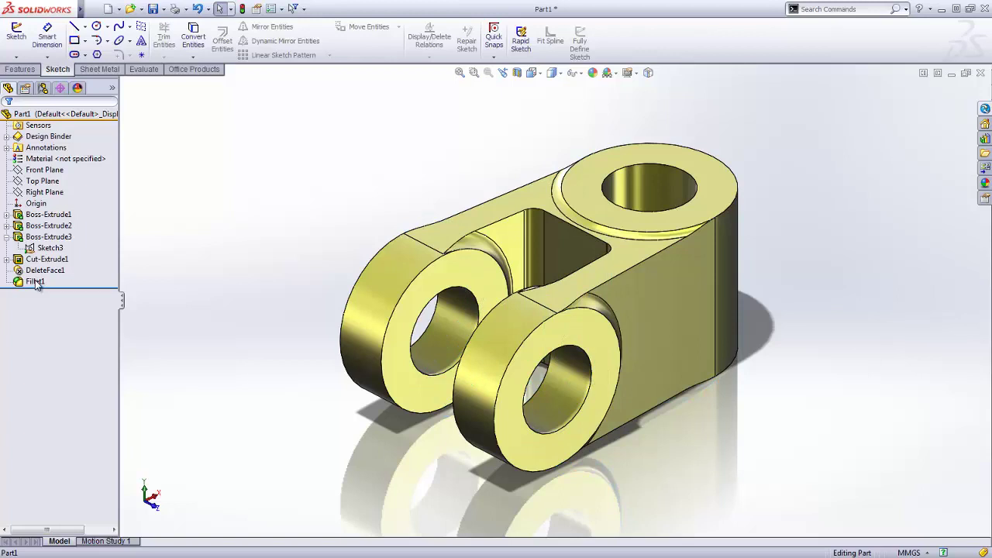
# Browse the Design Library's Toolbox folders to the Resemin Library holding Grease fitting port.
pyautogui.moveTo(500, 296); pyautogui.dragTo(416, 297, button='middle')
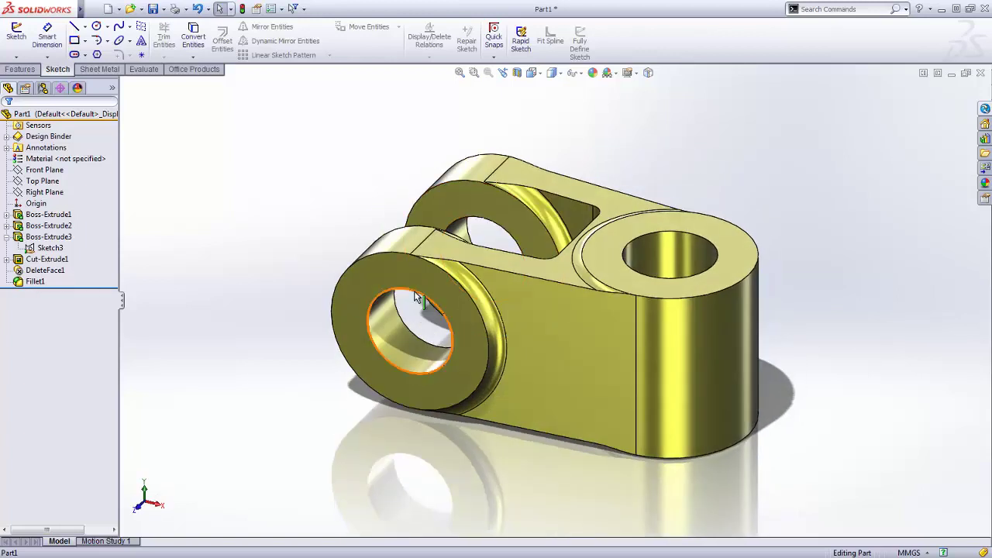
pyautogui.click(985, 139)
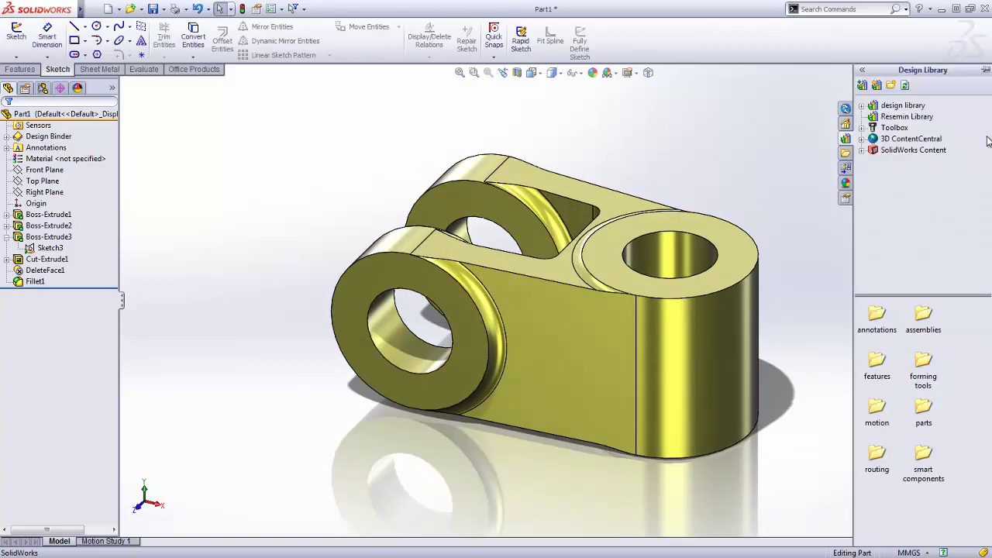
pyautogui.click(862, 107)
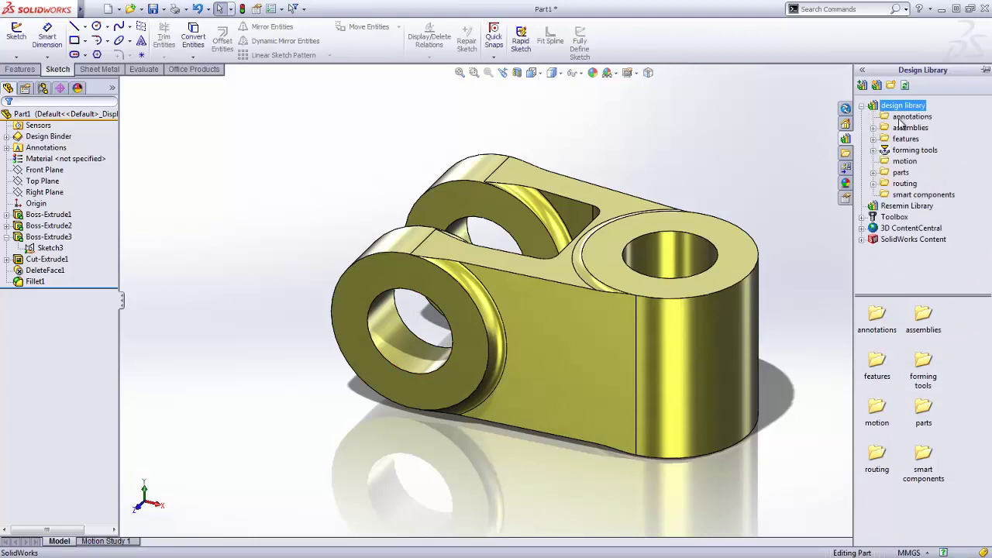
pyautogui.click(863, 217)
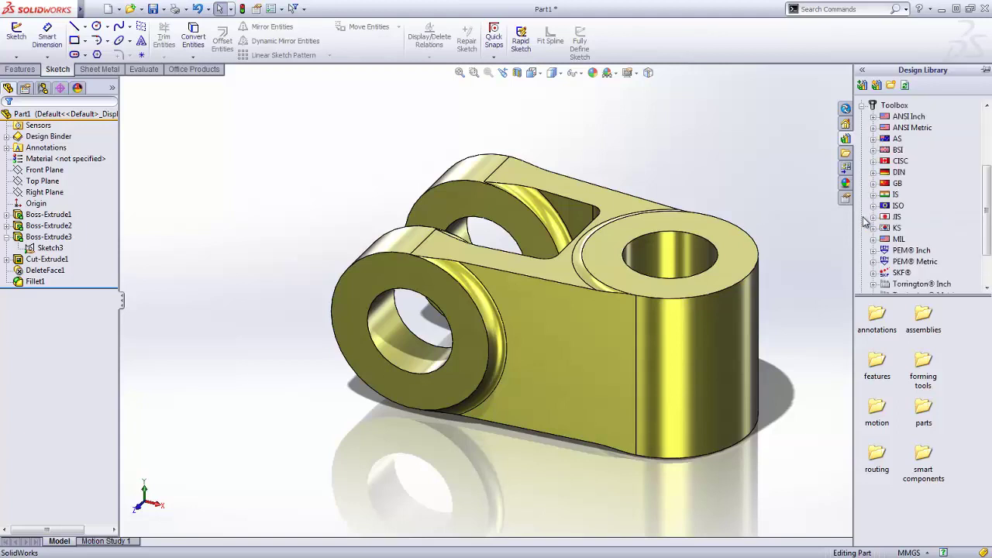
pyautogui.click(874, 118)
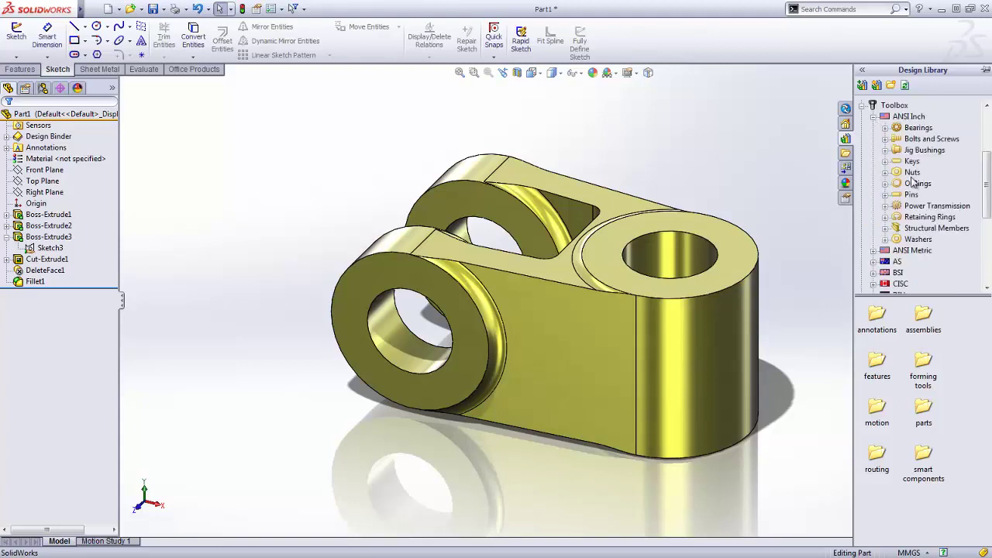
pyautogui.click(873, 256)
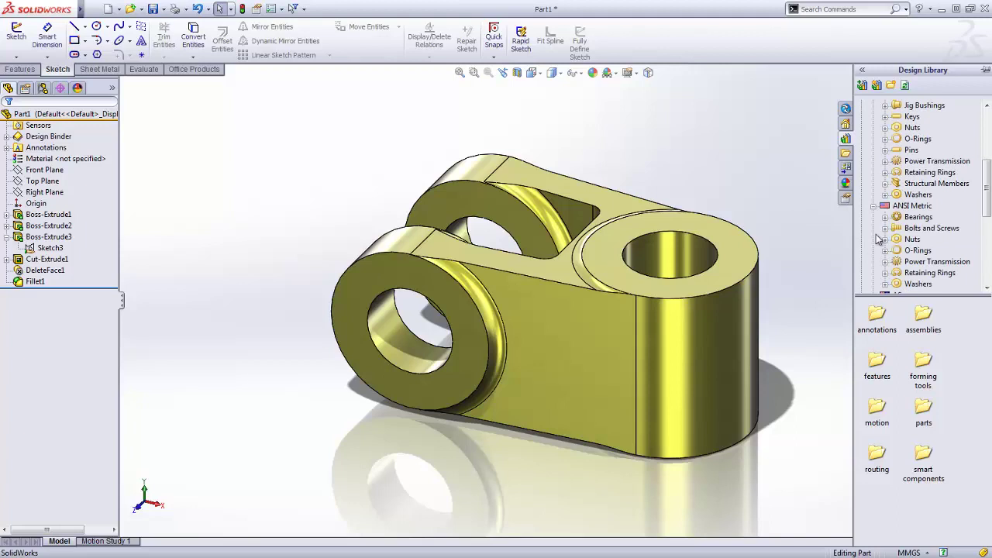
pyautogui.click(873, 206)
pyautogui.scroll(5, 874, 208)
pyautogui.click(905, 208)
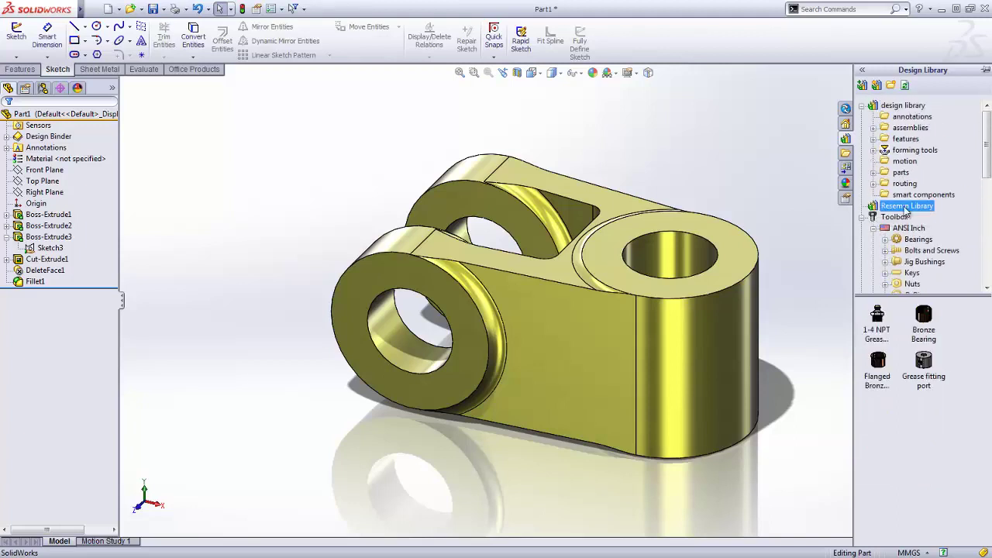
# Place a .250 NPT with C'Bore grease fitting port on the boss, referencing its top face.
pyautogui.moveTo(924, 357)
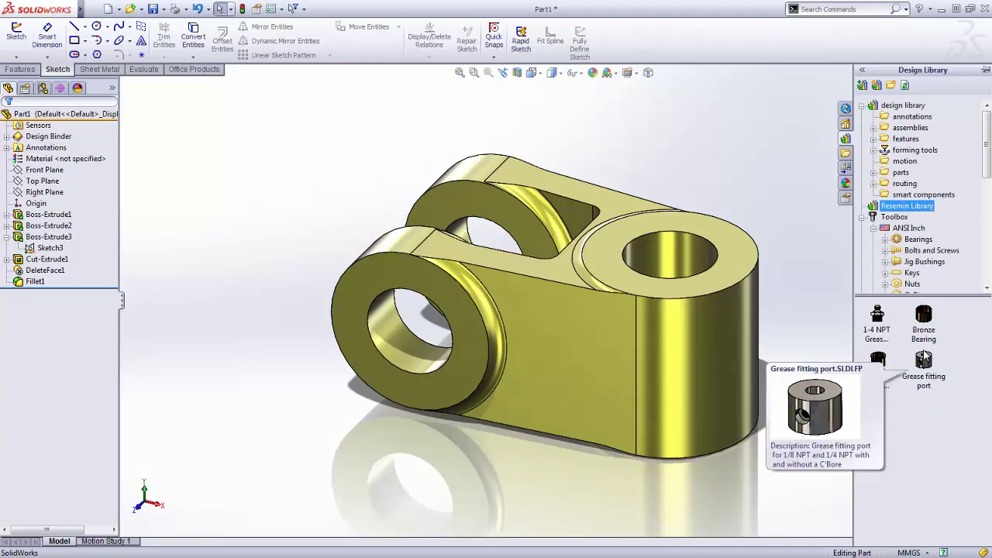
pyautogui.moveTo(924, 355); pyautogui.dragTo(699, 347)
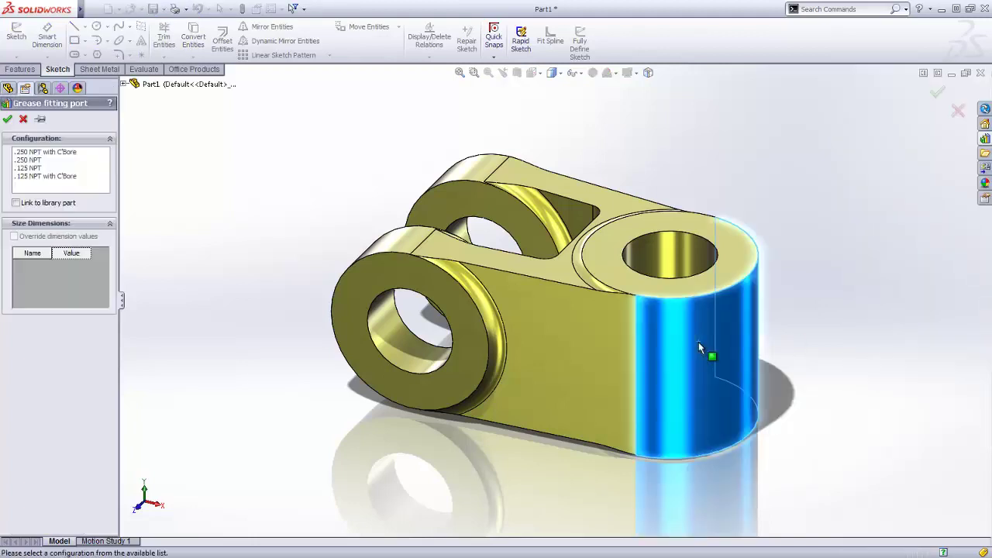
pyautogui.click(64, 153)
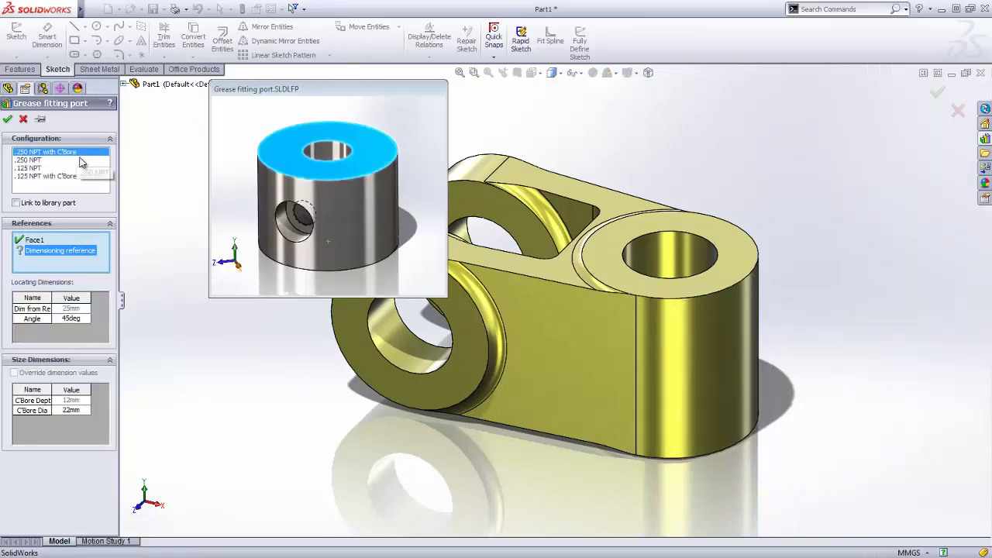
pyautogui.click(39, 240)
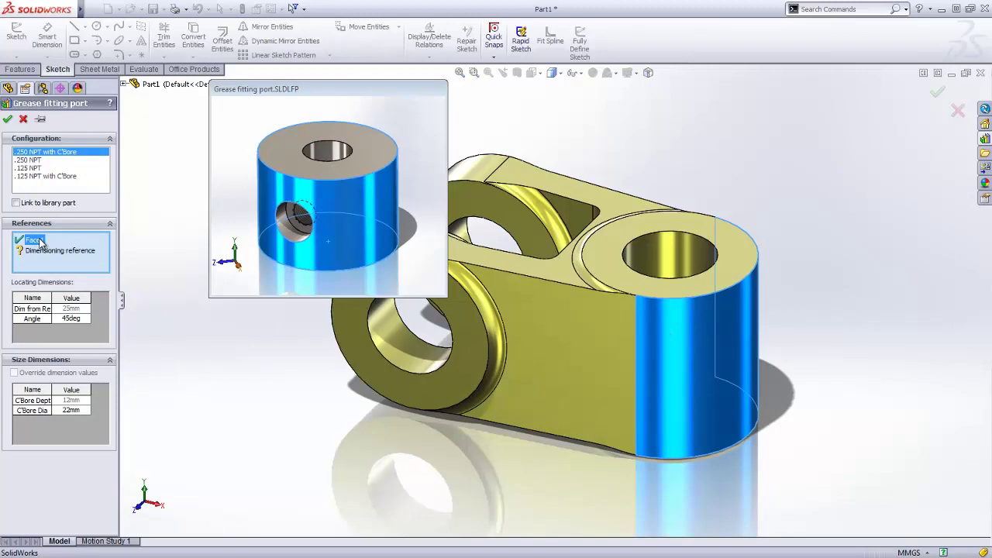
pyautogui.click(55, 251)
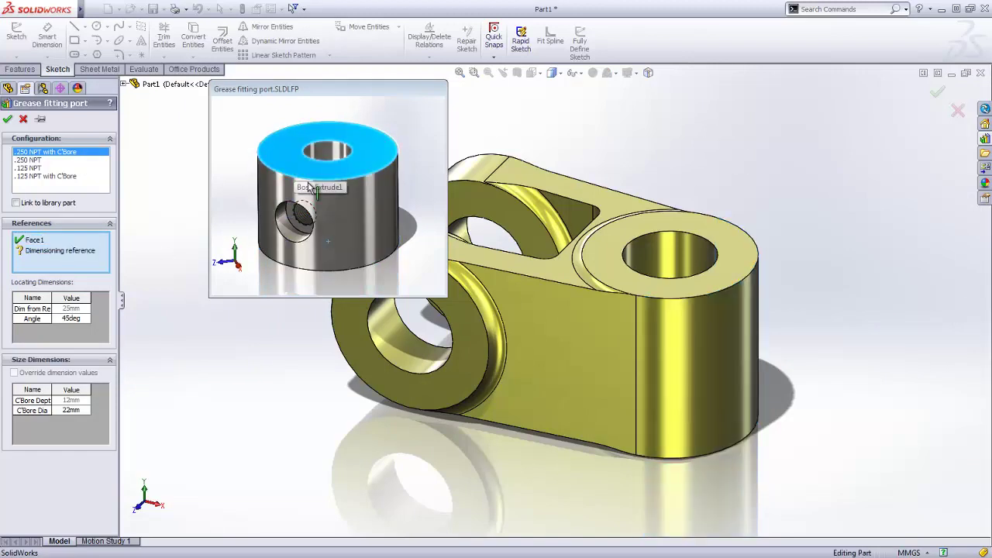
pyautogui.click(608, 272)
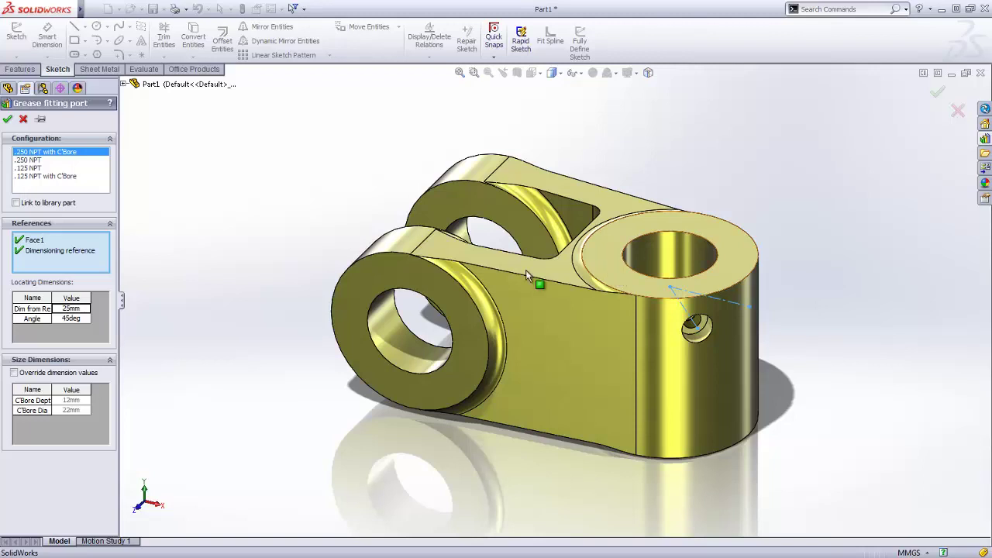
# Set the port's distance to 125/2 (62.5 mm) and angle to 60°, then finish.
pyautogui.click(70, 309)
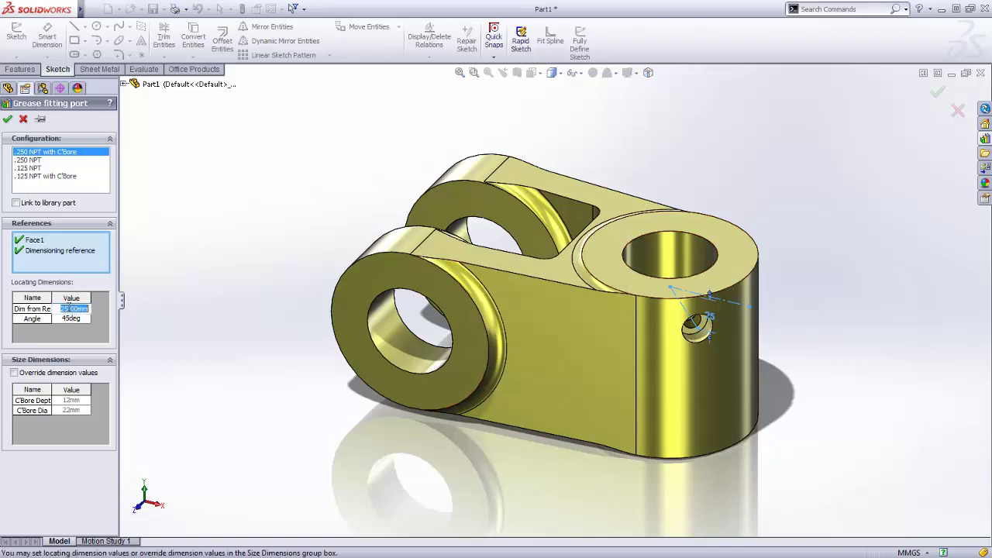
pyautogui.write('125/2')
pyautogui.press('Return')
pyautogui.click(71, 318)
pyautogui.write('60')
pyautogui.press('Return')
pyautogui.click(8, 120)
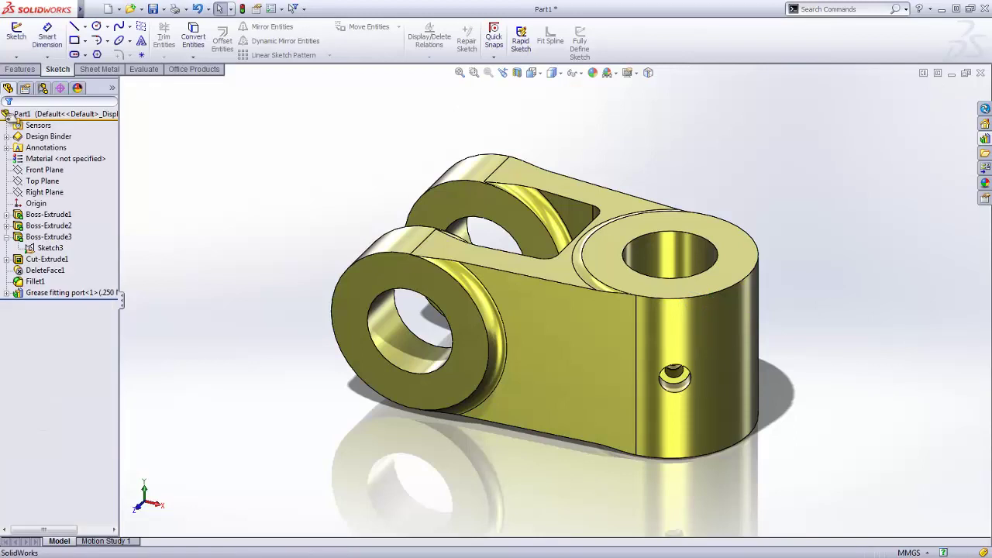
# Zoom in on the grease fitting hole to inspect it, then fit the whole part in view.
pyautogui.moveTo(312, 262); pyautogui.dragTo(327, 254, button='middle')
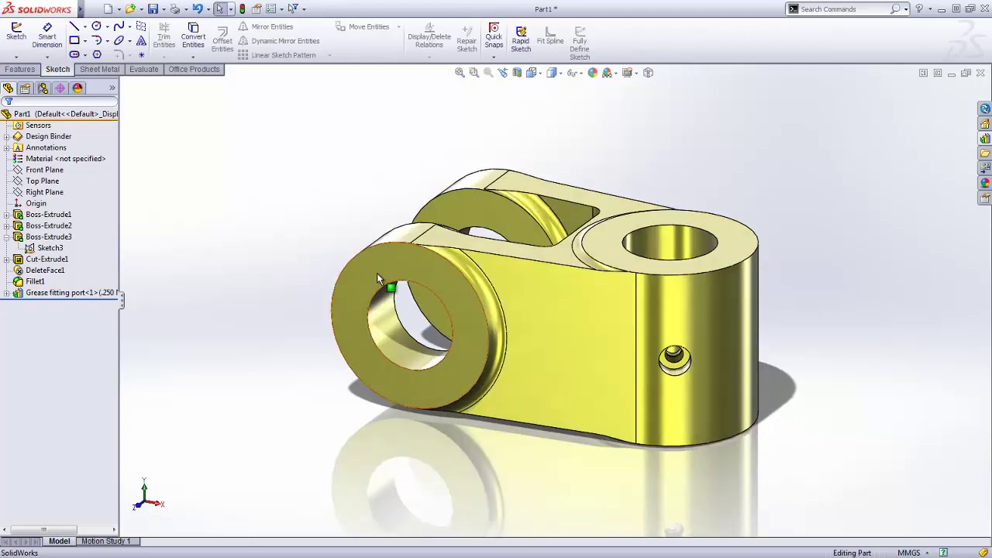
pyautogui.click(473, 73)
pyautogui.moveTo(640, 314); pyautogui.dragTo(731, 413)
pyautogui.moveTo(581, 350)
pyautogui.mouseDown(button='middle')
pyautogui.moveTo(594, 366)
pyautogui.moveTo(566, 357)
pyautogui.mouseUp(button='middle')
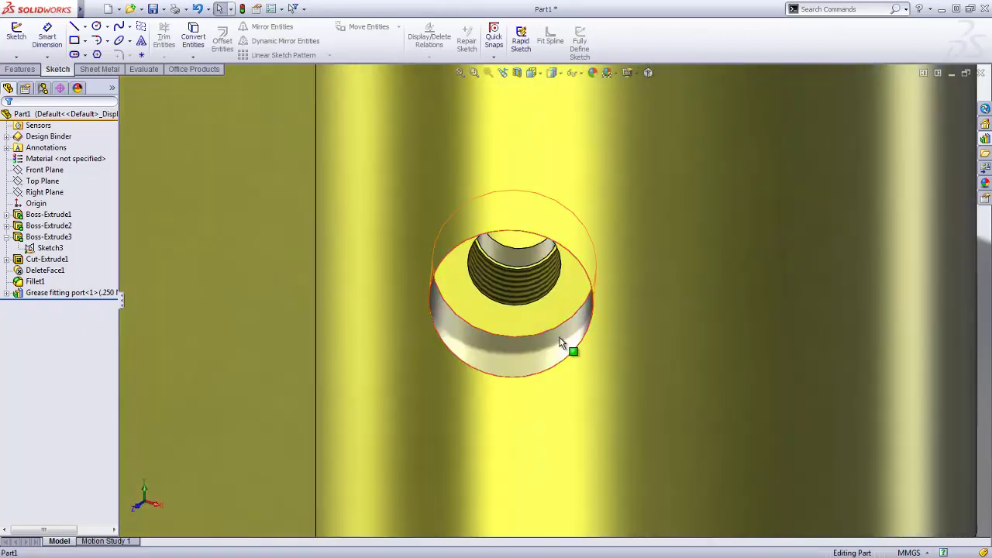
pyautogui.press('f')
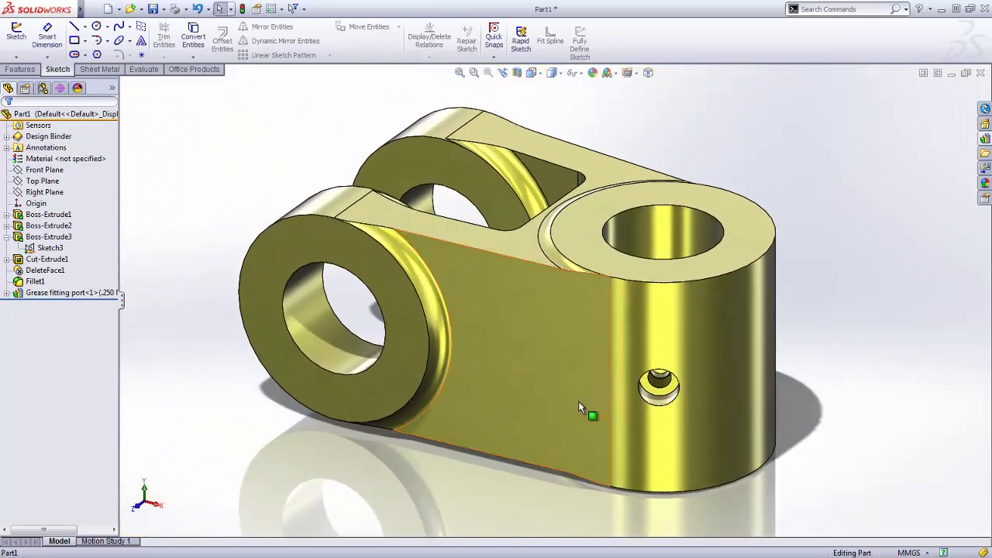
# Set the part's material to AISI 1020 and orbit to view the steel appearance.
pyautogui.rightClick(81, 160)
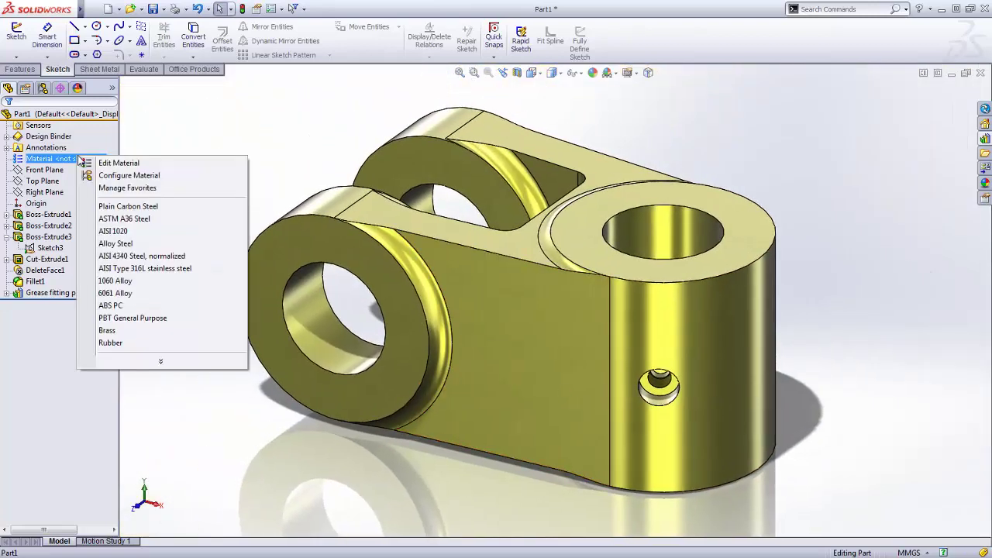
pyautogui.click(116, 231)
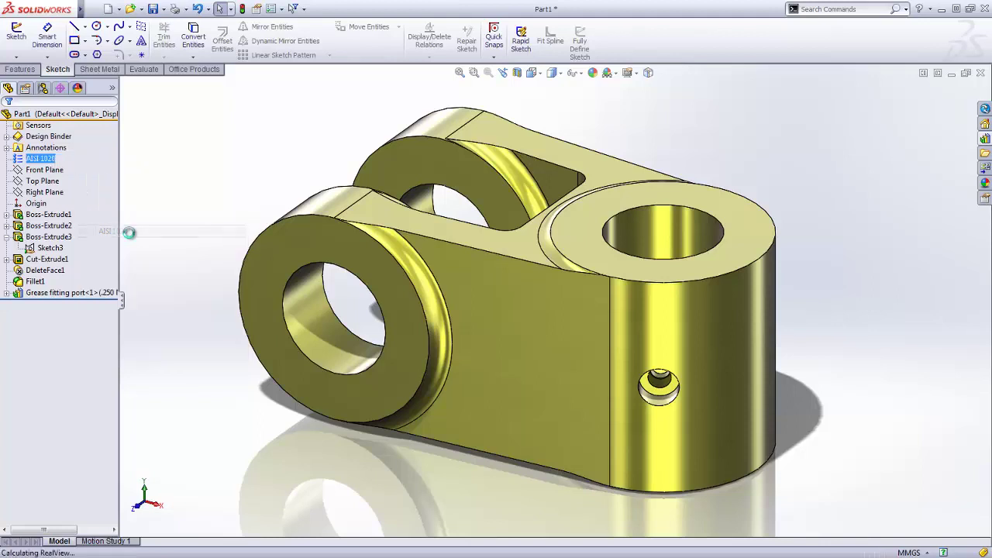
pyautogui.moveTo(501, 294); pyautogui.dragTo(610, 293, button='middle')
pyautogui.scroll(3, 611, 292)
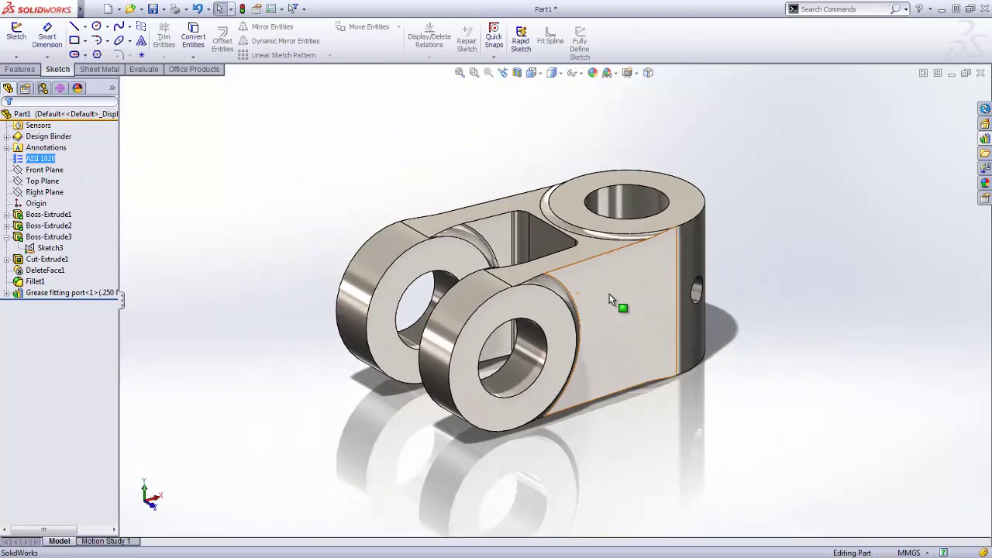